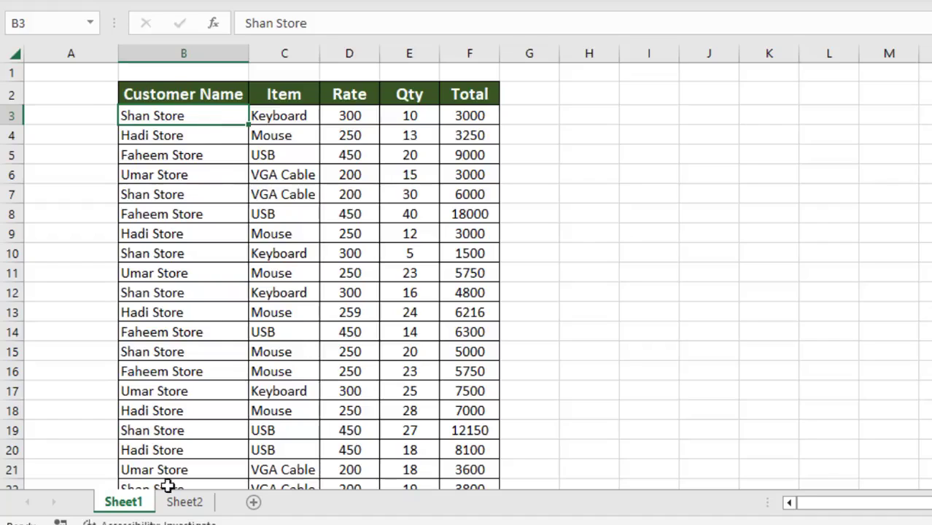
# Go to Sheet2 and enter "u" as the search term in D2.
pyautogui.click(182, 503)
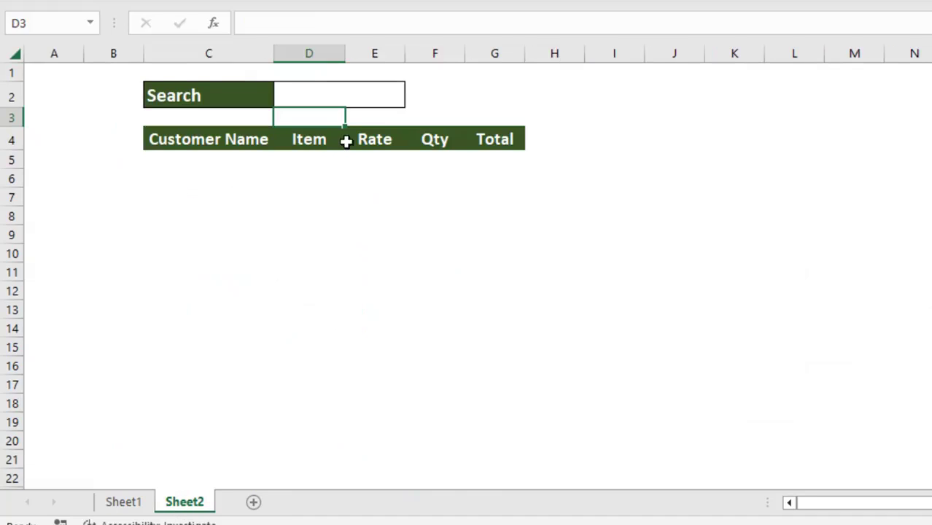
pyautogui.click(335, 97)
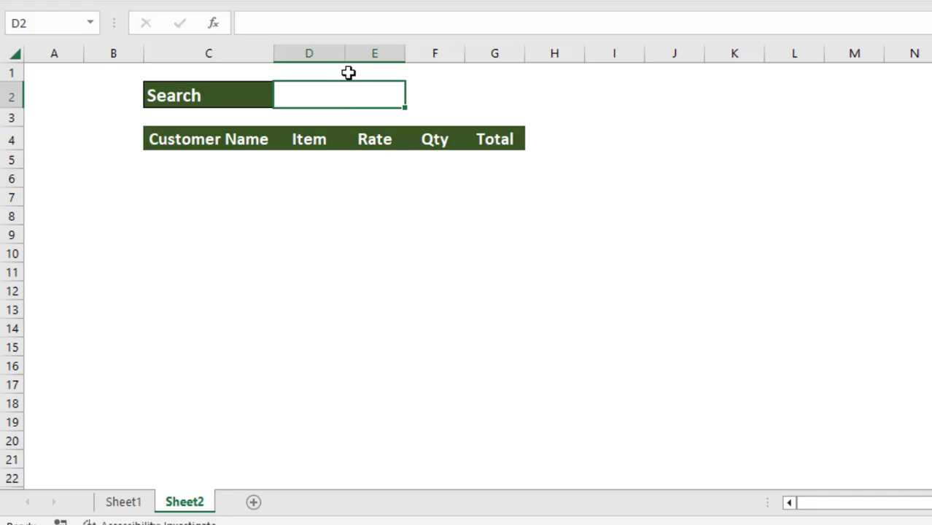
pyautogui.write('u')
pyautogui.press('Return')
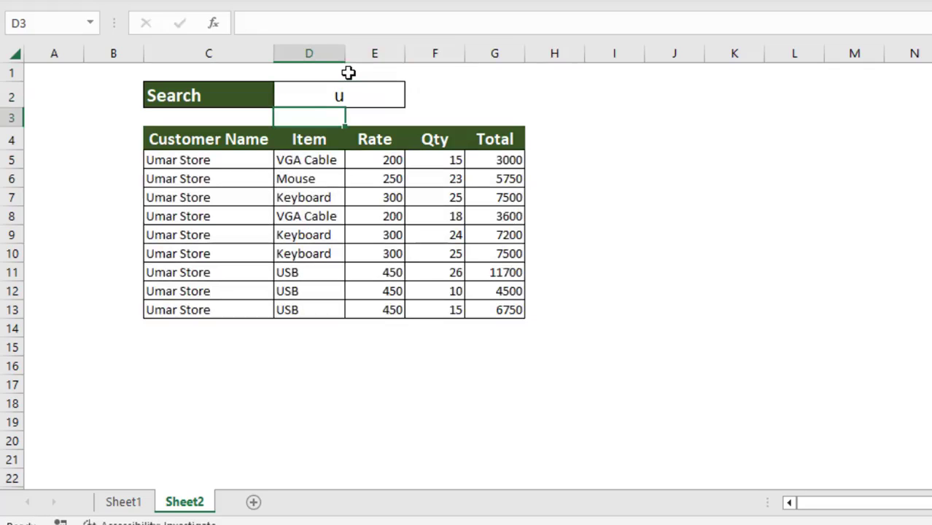
# Replace the search term in D2 with "f".
pyautogui.click(344, 97)
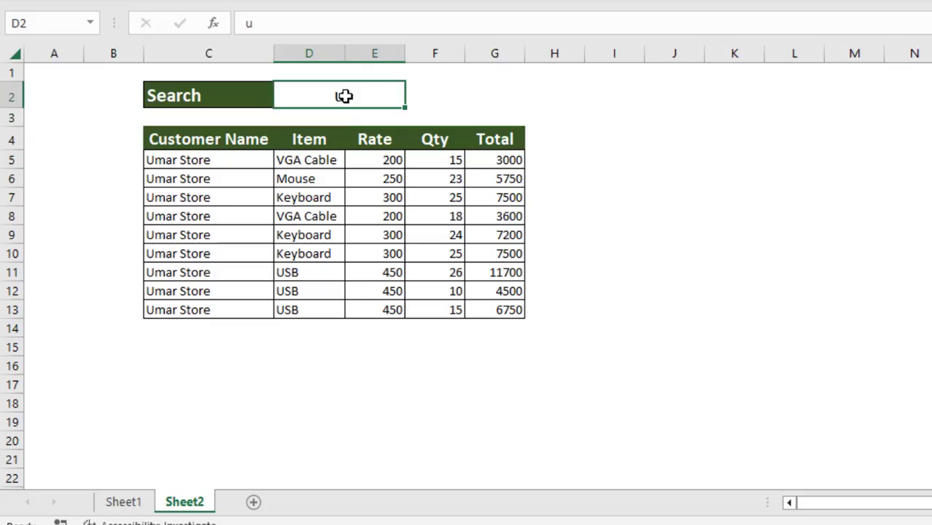
pyautogui.write('f')
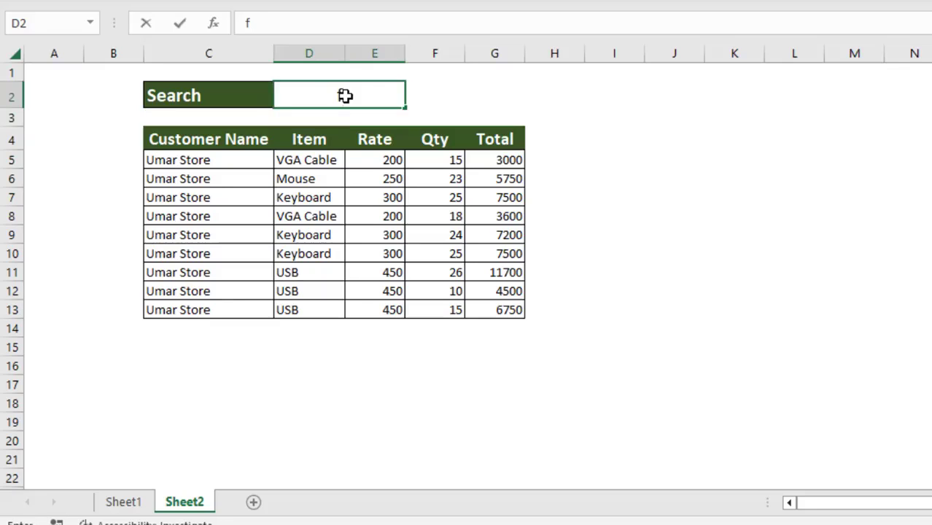
pyautogui.press('Return')
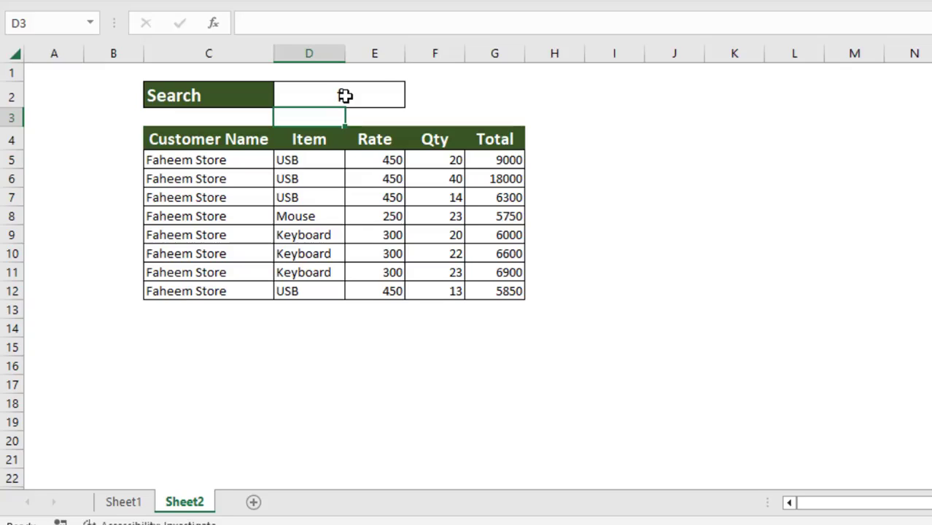
pyautogui.write('f')
# On Sheet1, enter the heading "helper" in A2, beside the Customer Name header.
pyautogui.click(632, 483)
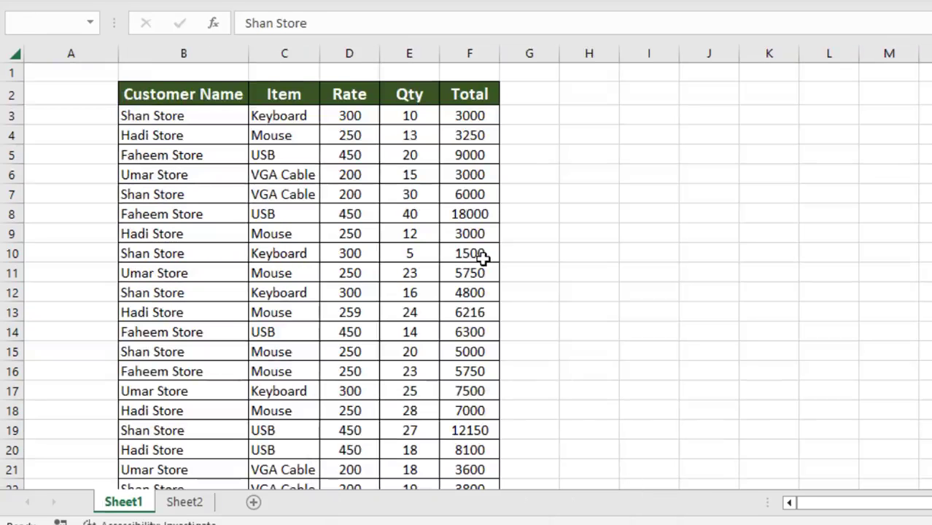
pyautogui.click(483, 255)
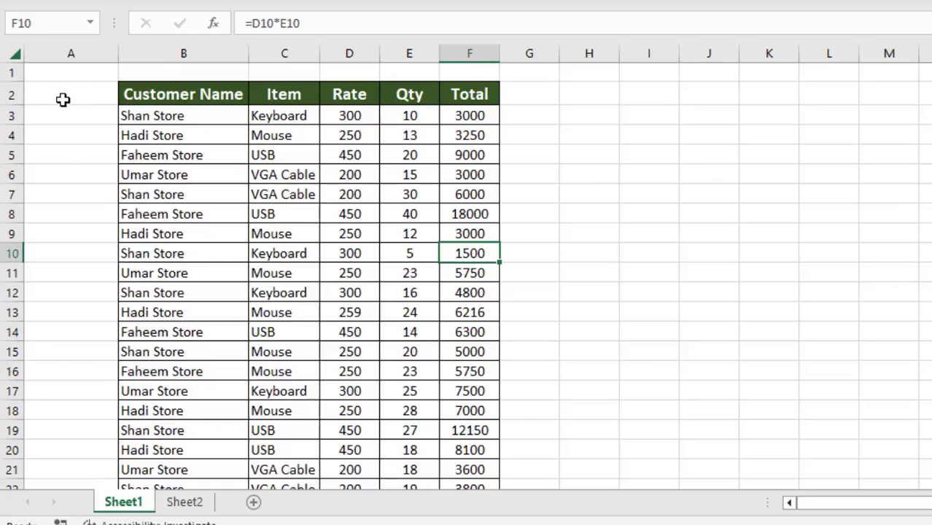
pyautogui.click(63, 100)
pyautogui.write('helper')
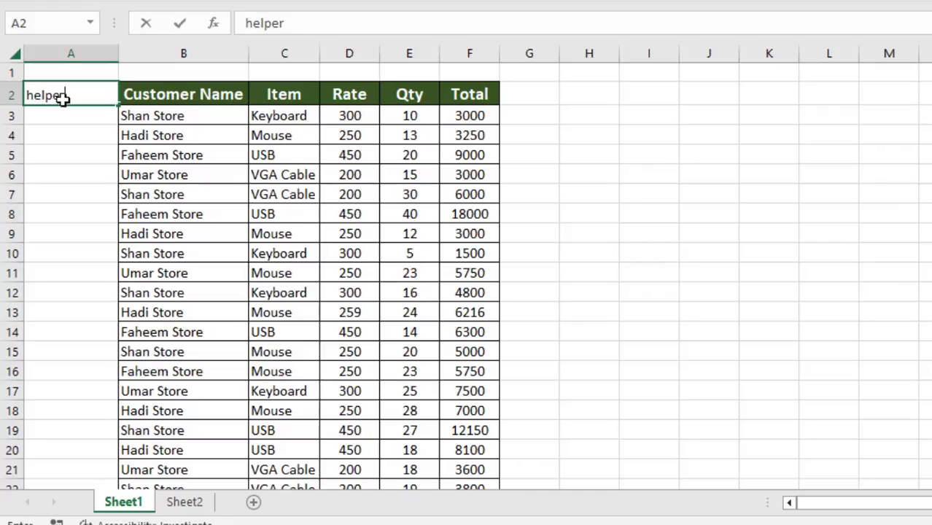
pyautogui.press('Return')
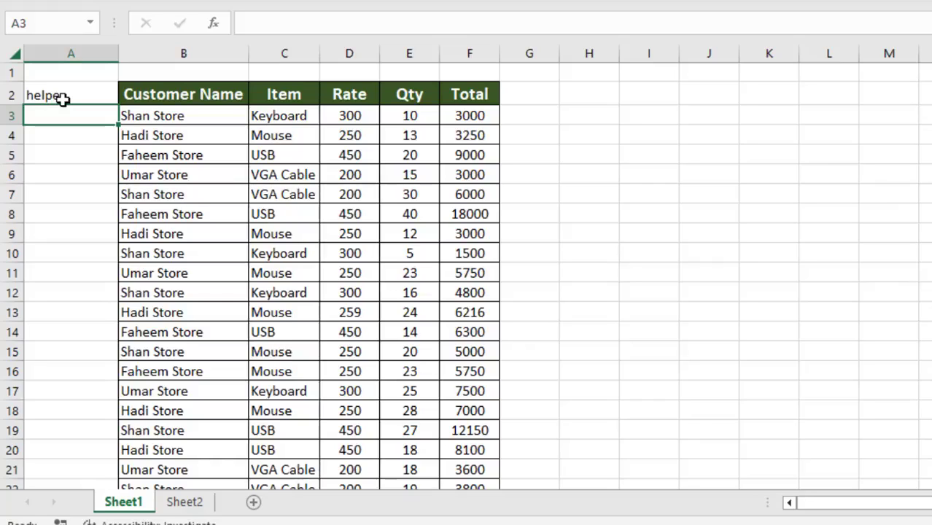
# Enter the formula =B3&COUNTIF($B$3:B3,B3) in A3 to number each repeated customer name.
pyautogui.write('=')
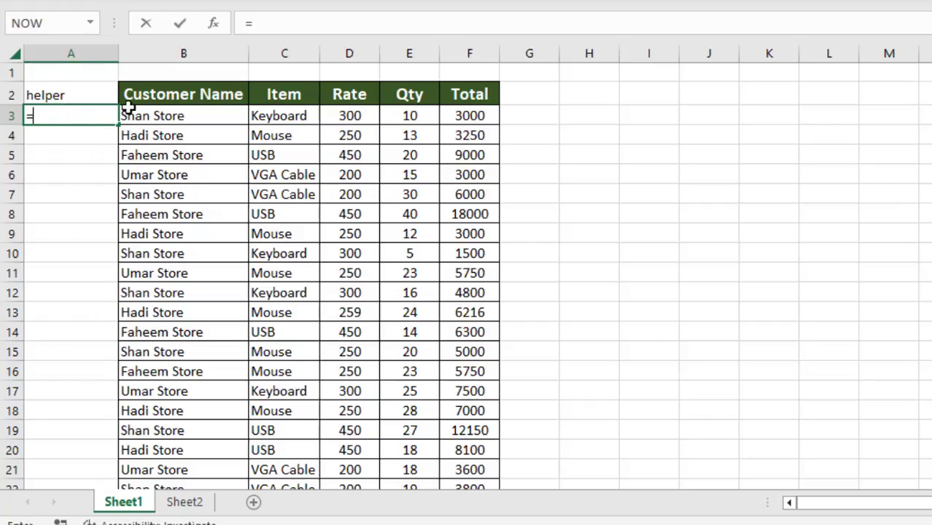
pyautogui.click(181, 117)
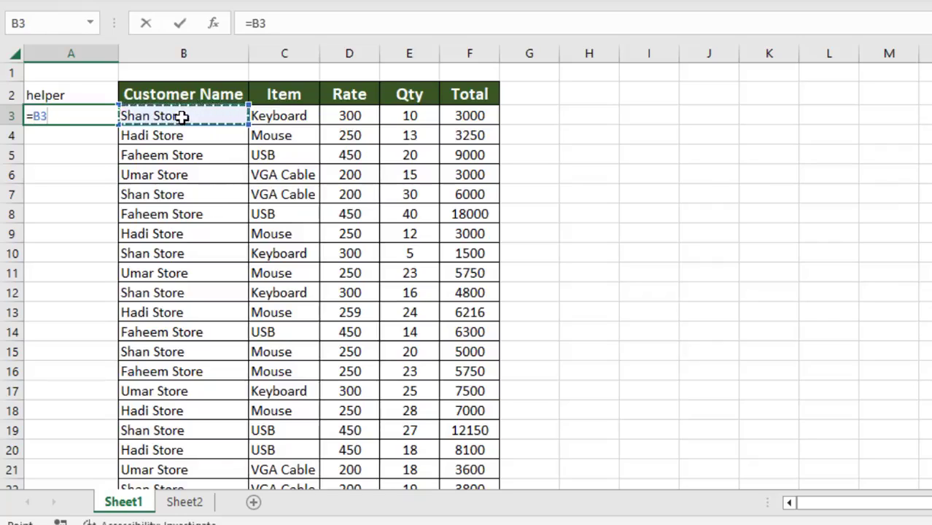
pyautogui.write('&')
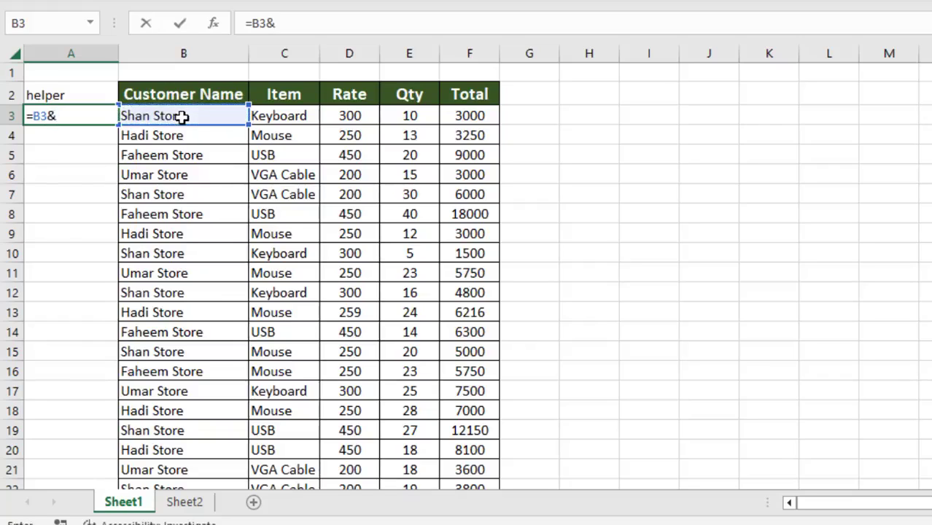
pyautogui.write('cou')
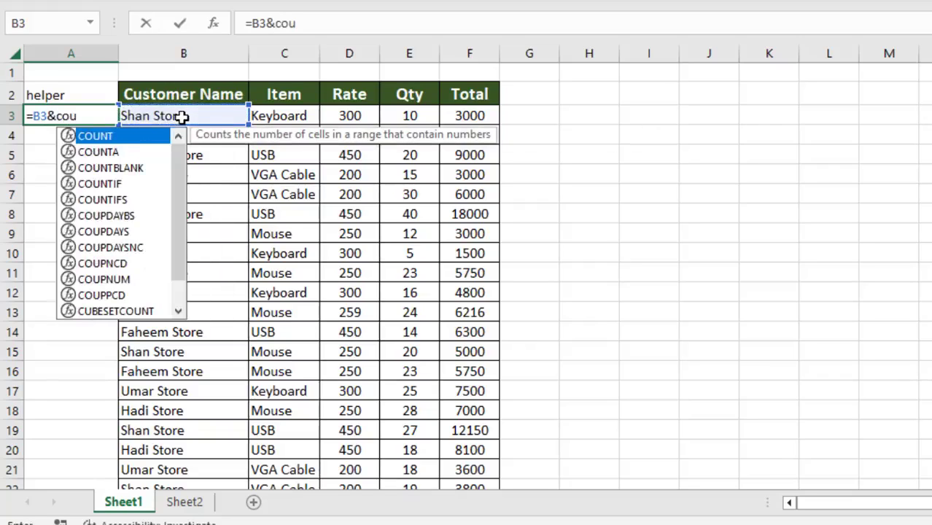
pyautogui.doubleClick(104, 183)
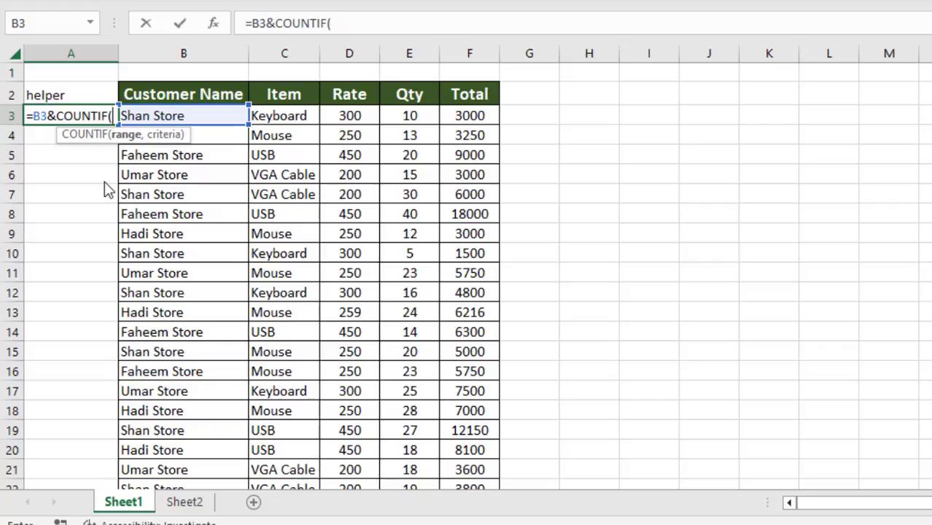
pyautogui.click(165, 118)
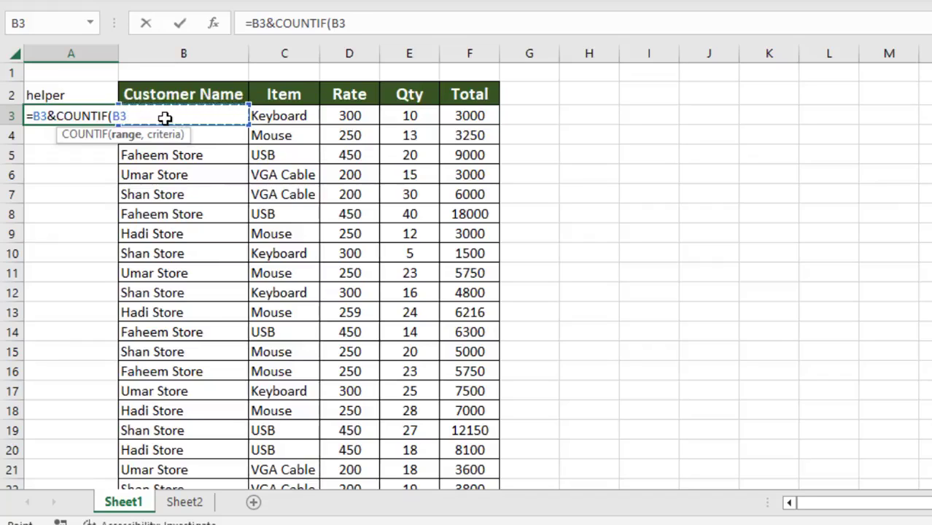
pyautogui.press('F4')
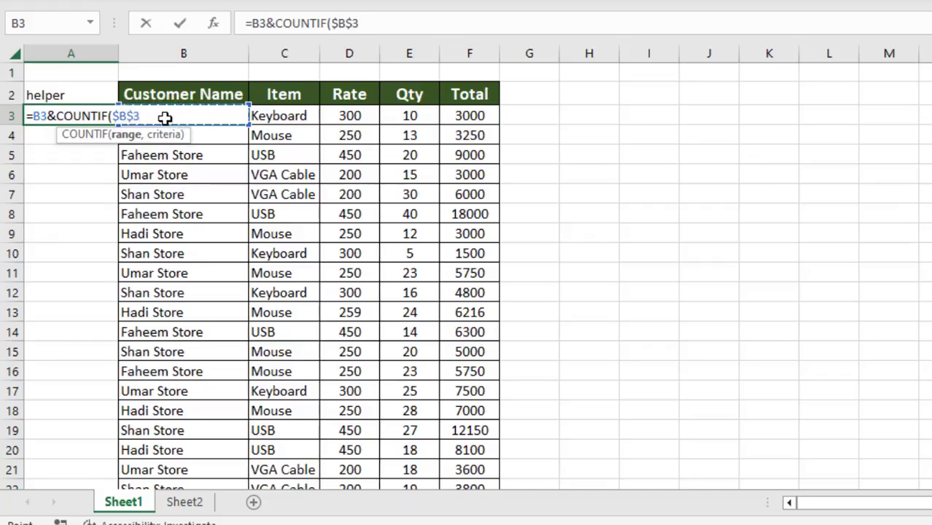
pyautogui.write(':')
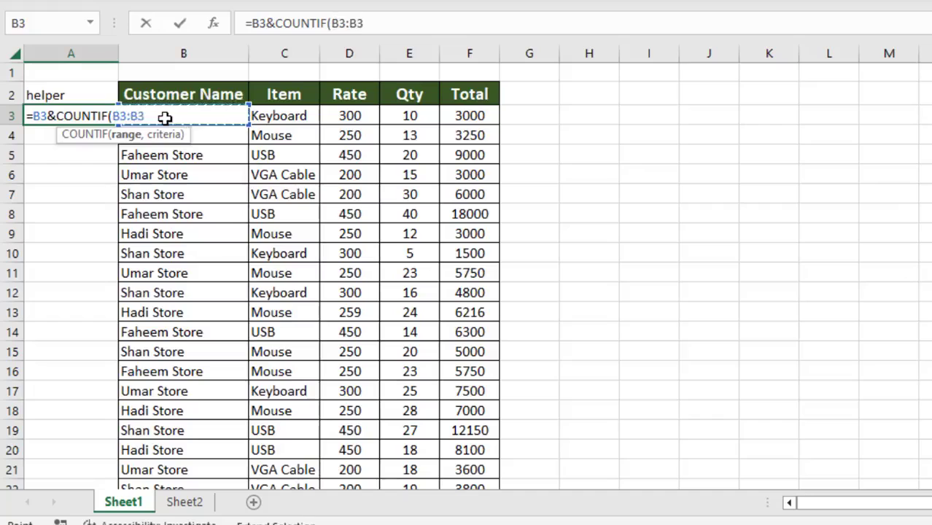
pyautogui.press('BackSpace')
pyautogui.press('BackSpace')
pyautogui.press('BackSpace')
pyautogui.press('F4')
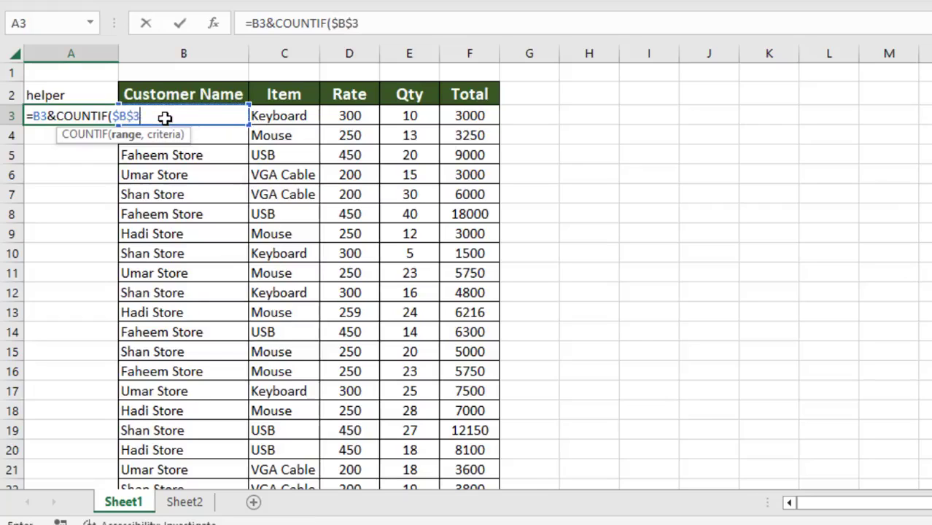
pyautogui.write(':b3,')
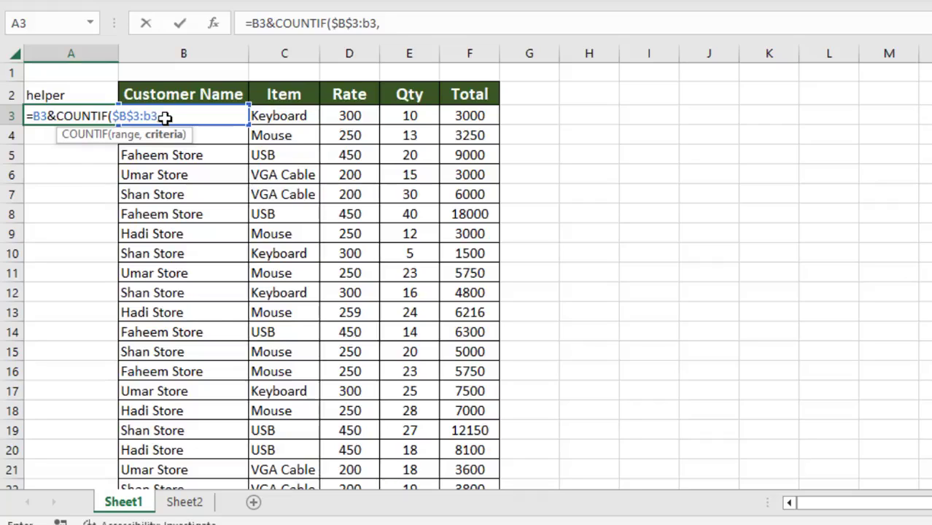
pyautogui.write('b3)')
pyautogui.press('Return')
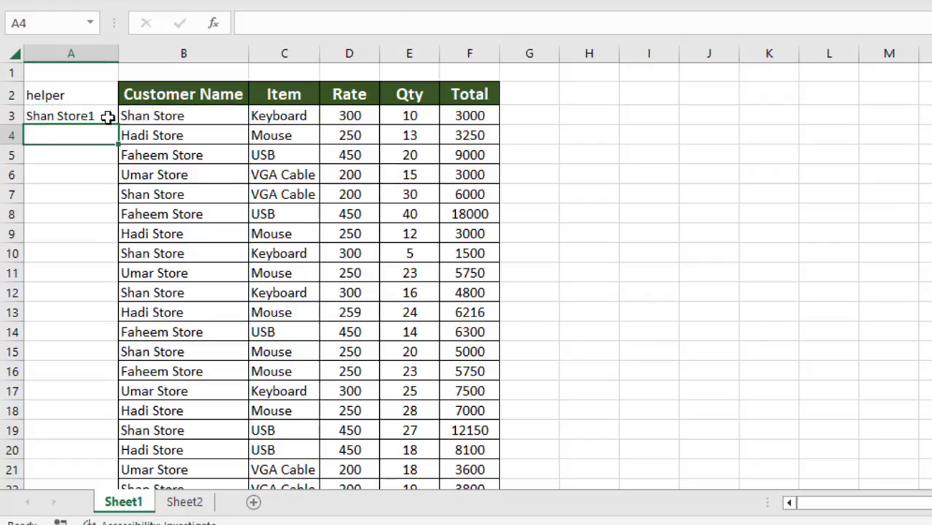
# Fill the A3 helper formula down to A36 and check the numbered entries against the customer names.
pyautogui.click(108, 116)
pyautogui.moveTo(117, 124); pyautogui.dragTo(111, 452)
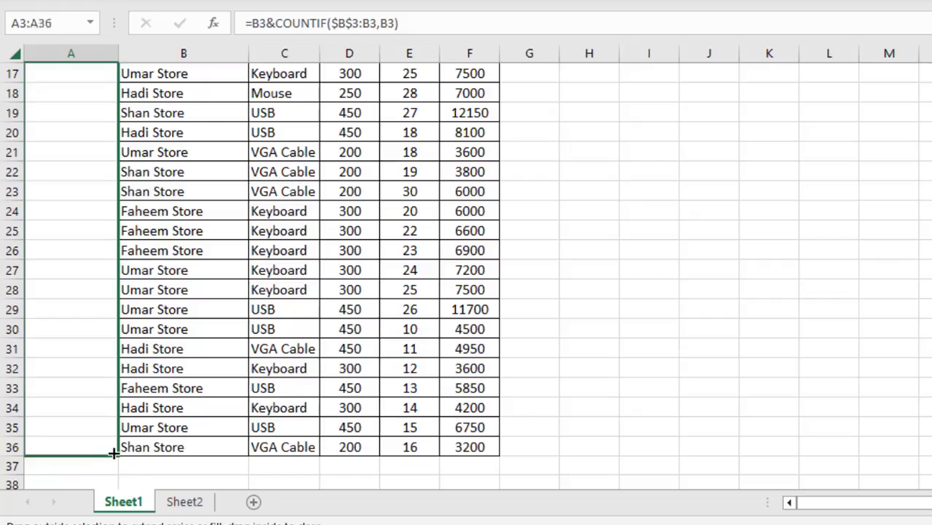
pyautogui.scroll(6, 602, 98)
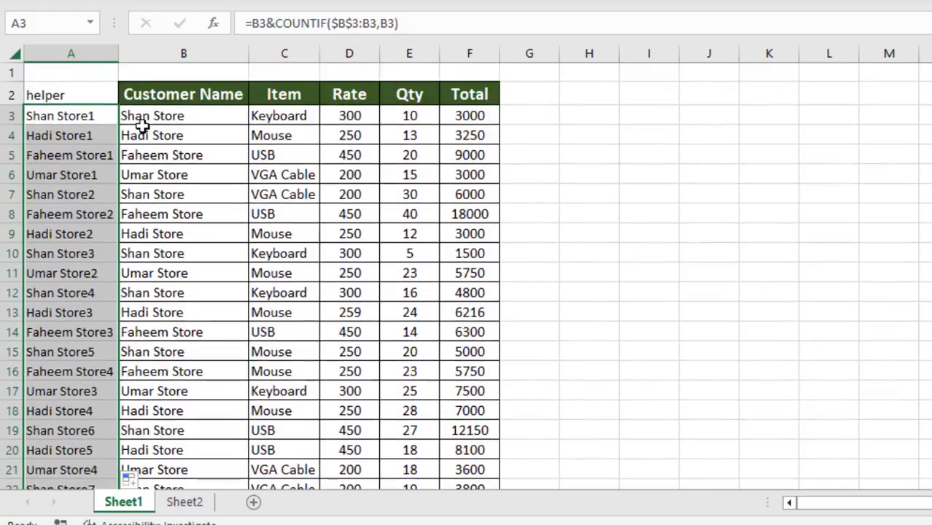
pyautogui.click(87, 121)
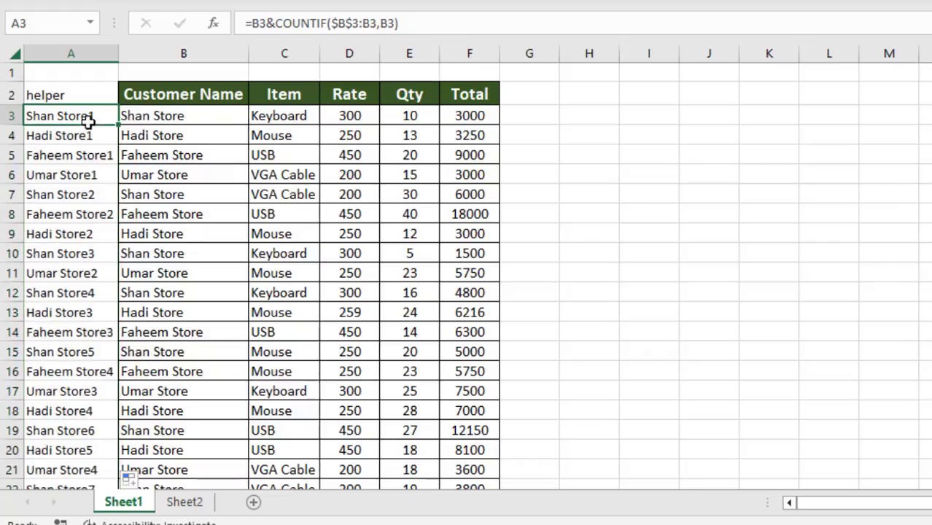
pyautogui.click(135, 120)
pyautogui.click(80, 121)
pyautogui.click(153, 197)
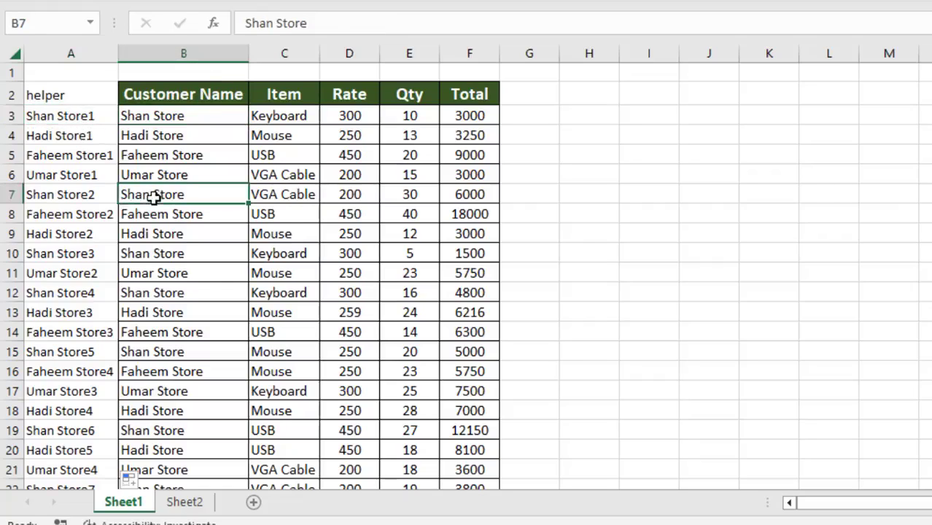
pyautogui.click(96, 198)
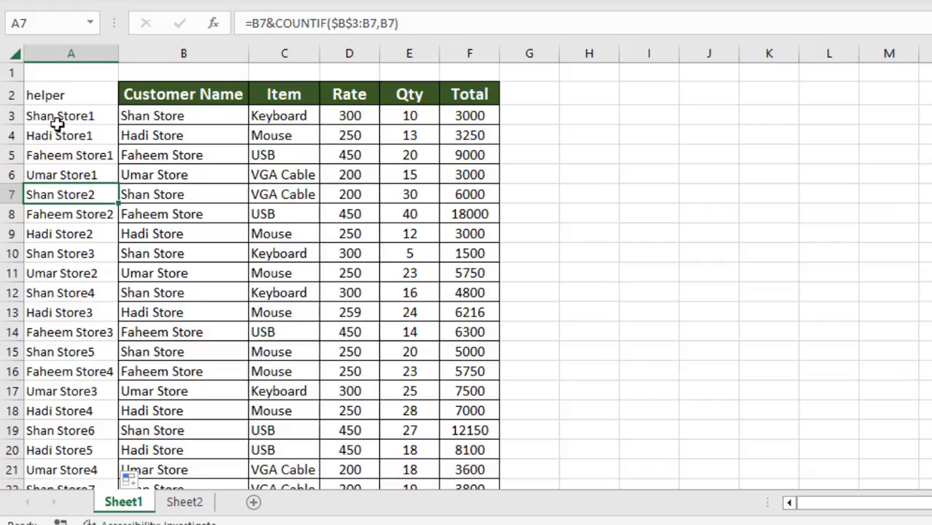
# Name the range A3:F36 on Sheet1 "data".
pyautogui.moveTo(57, 121); pyautogui.dragTo(459, 447)
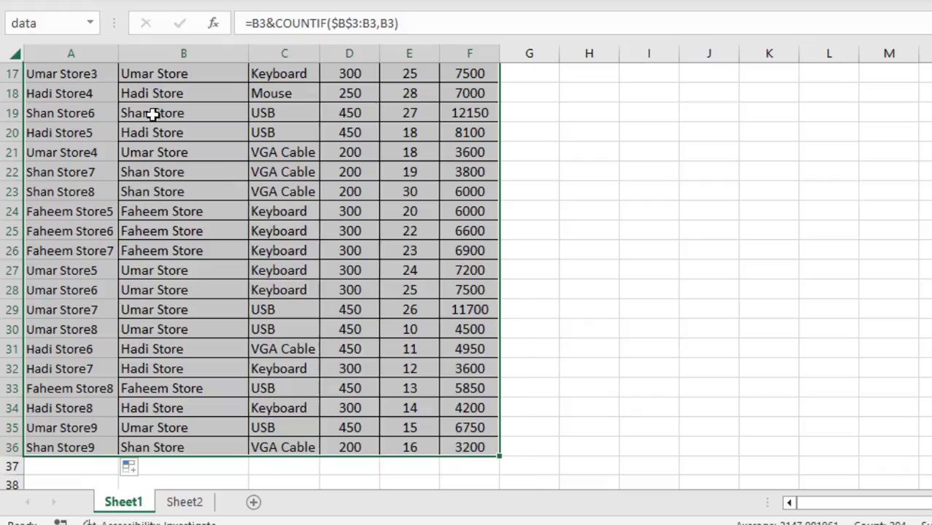
pyautogui.click(38, 22)
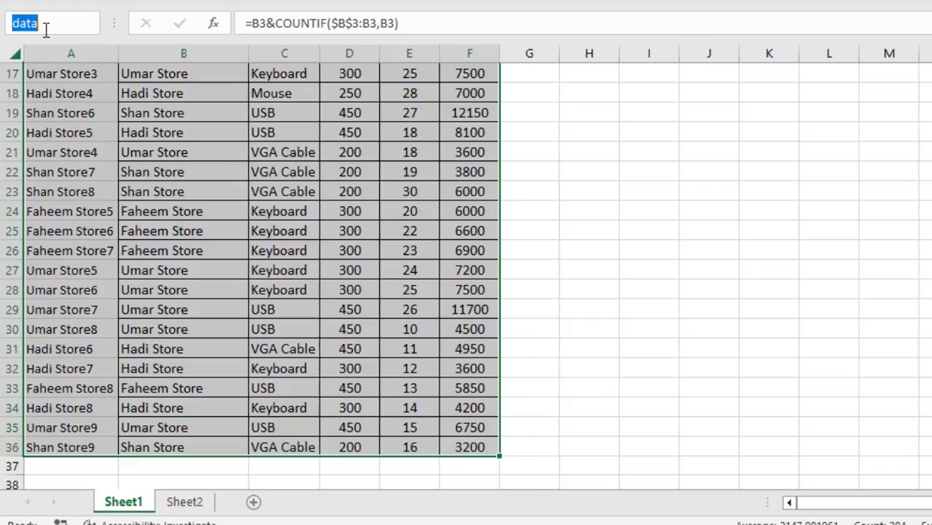
pyautogui.write('data')
pyautogui.press('Return')
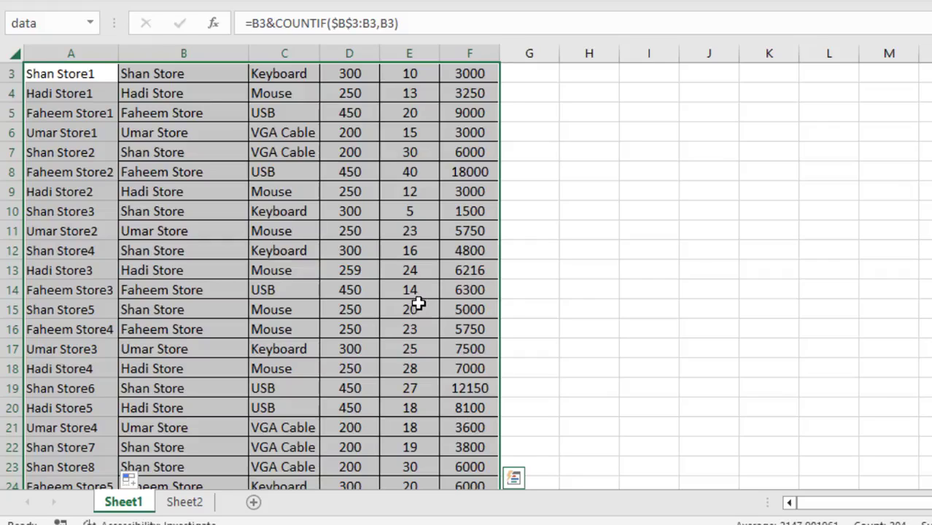
# On Sheet2, enter the heading "helper" in B4, beside the Customer Name header.
pyautogui.click(191, 506)
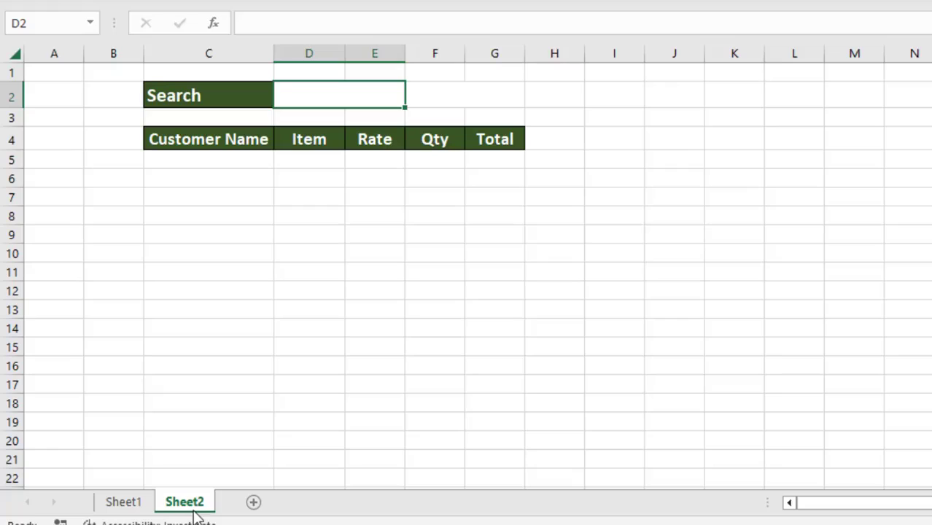
pyautogui.click(102, 150)
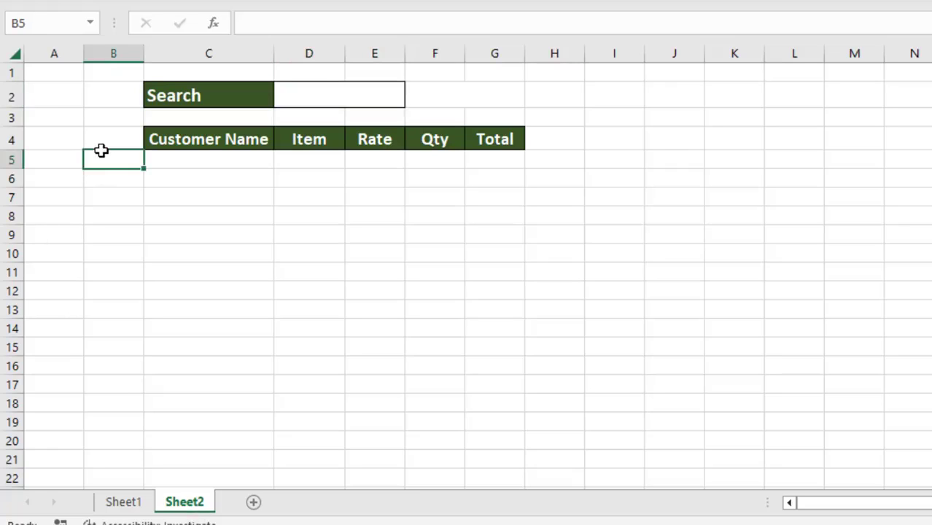
pyautogui.click(101, 148)
pyautogui.write('helper')
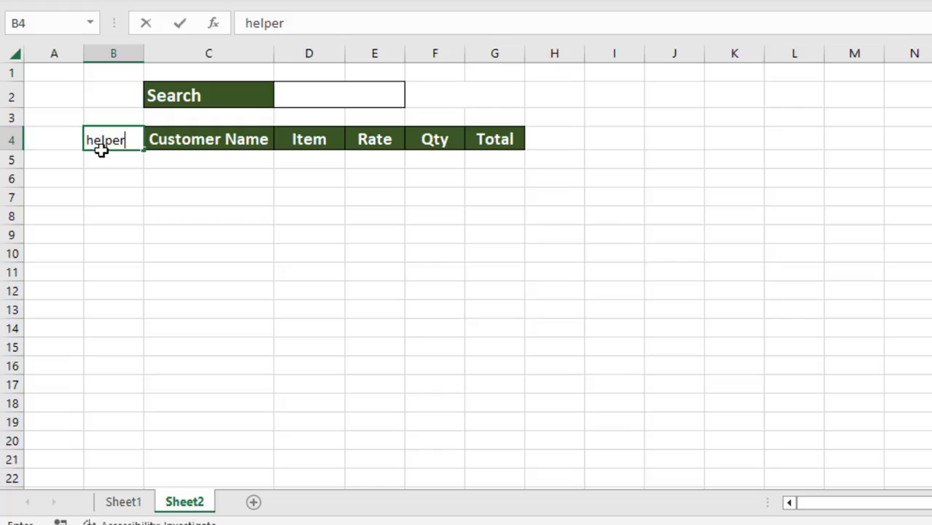
pyautogui.press('Return')
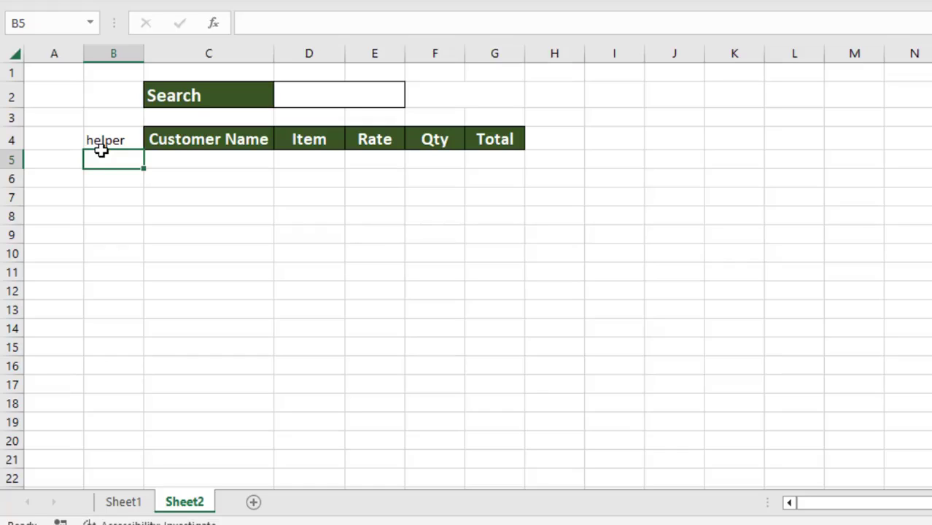
# Number B5:B19 under the helper heading from 1 to 15 by extending the series 1, 2.
pyautogui.write('1')
pyautogui.press('Return')
pyautogui.write('2')
pyautogui.press('Return')
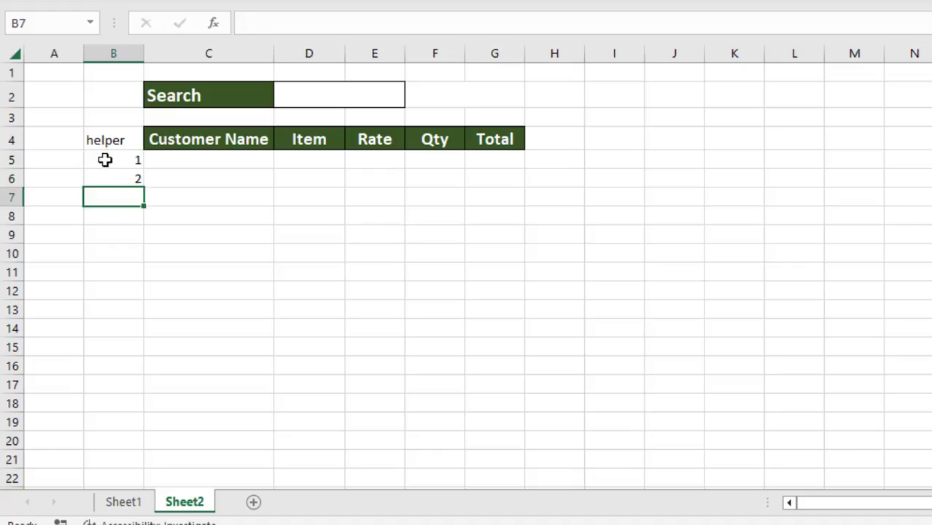
pyautogui.moveTo(105, 159); pyautogui.dragTo(107, 423)
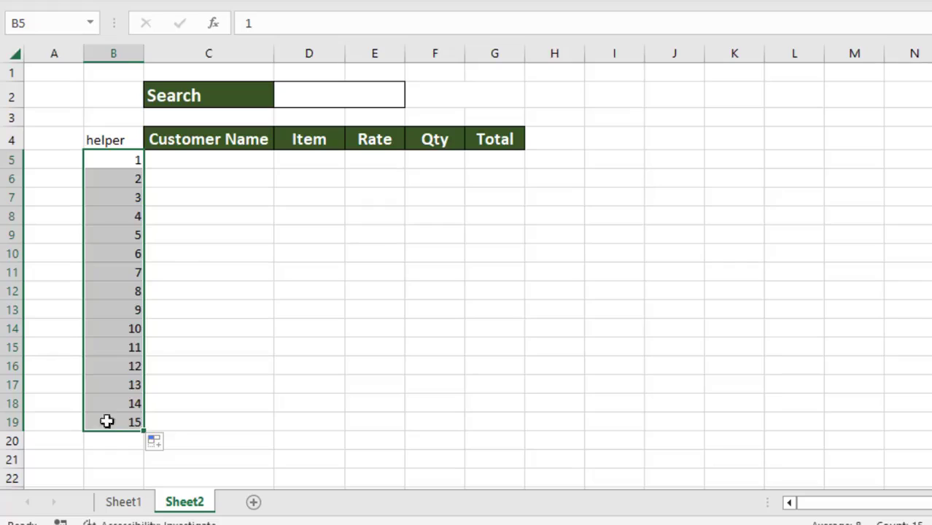
# Enter the test search name "Shan Store" in F2, beside the search box.
pyautogui.click(224, 291)
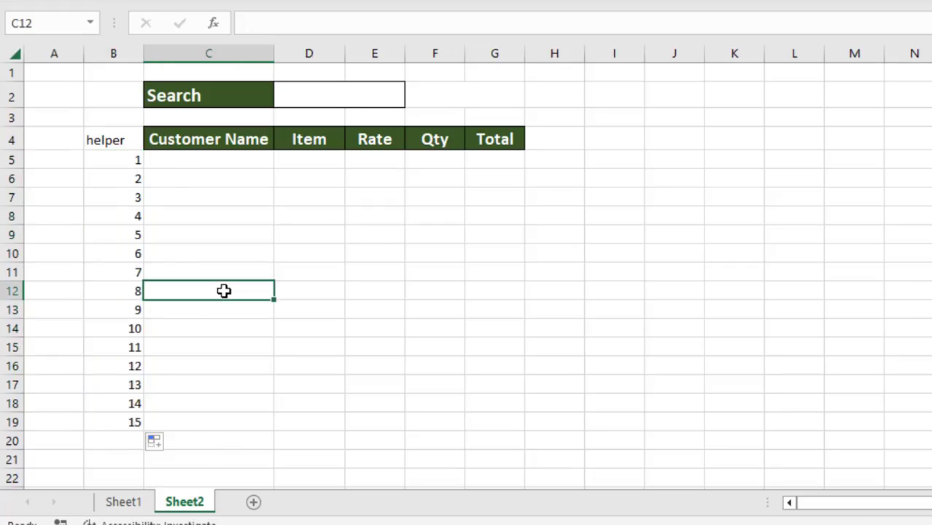
pyautogui.click(455, 94)
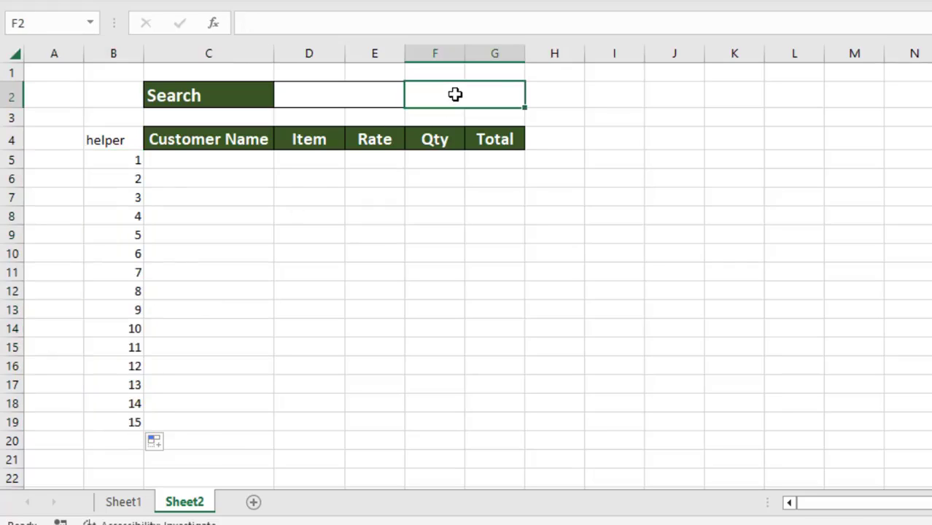
pyautogui.write('Shan Store')
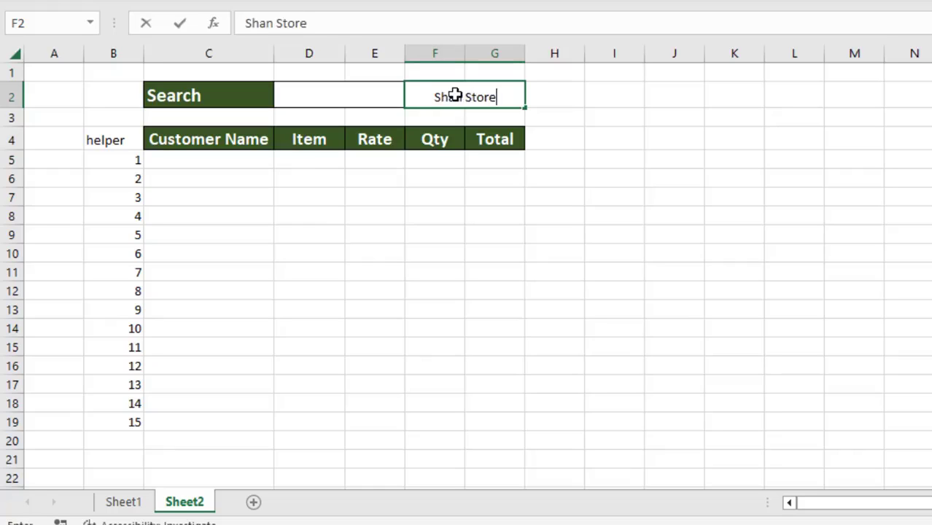
pyautogui.click(414, 191)
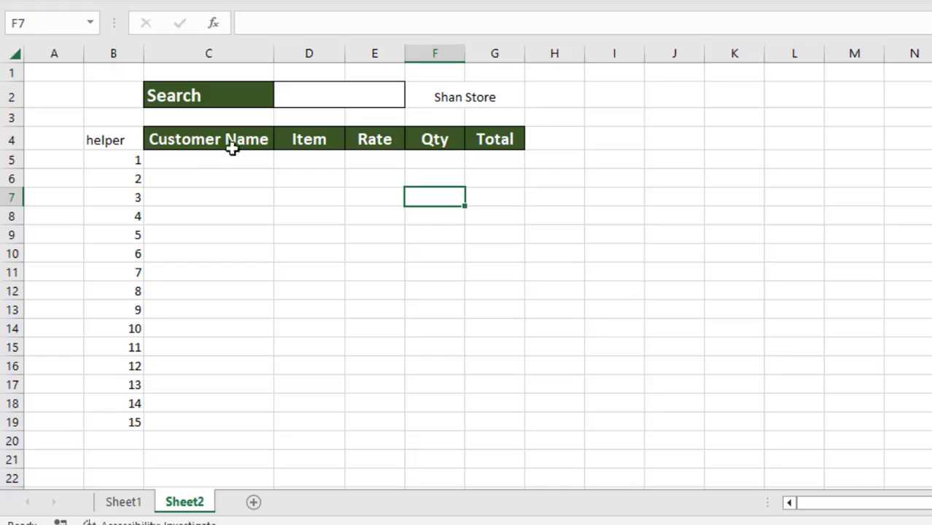
# Start a VLOOKUP formula in C5 with $F$2&$B5 as the lookup value, locking only the column of the helper reference.
pyautogui.click(210, 162)
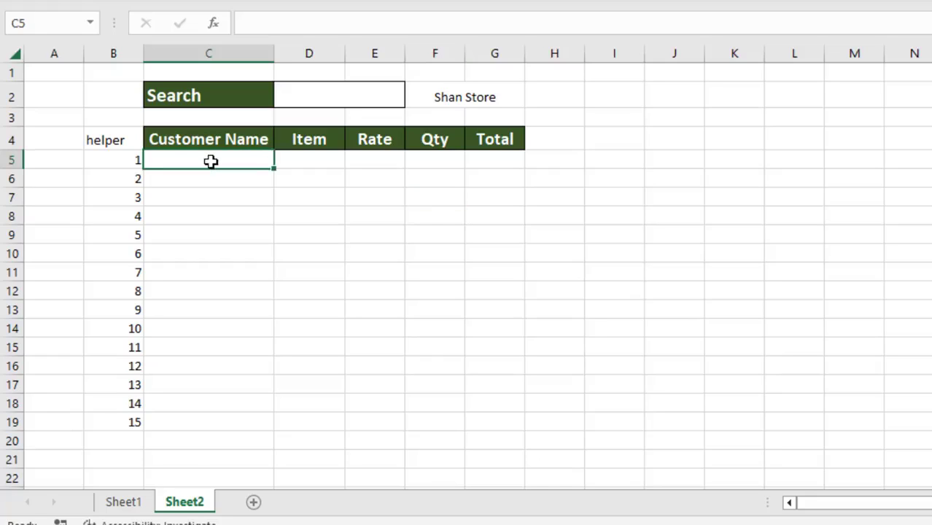
pyautogui.write('=')
pyautogui.write('vl')
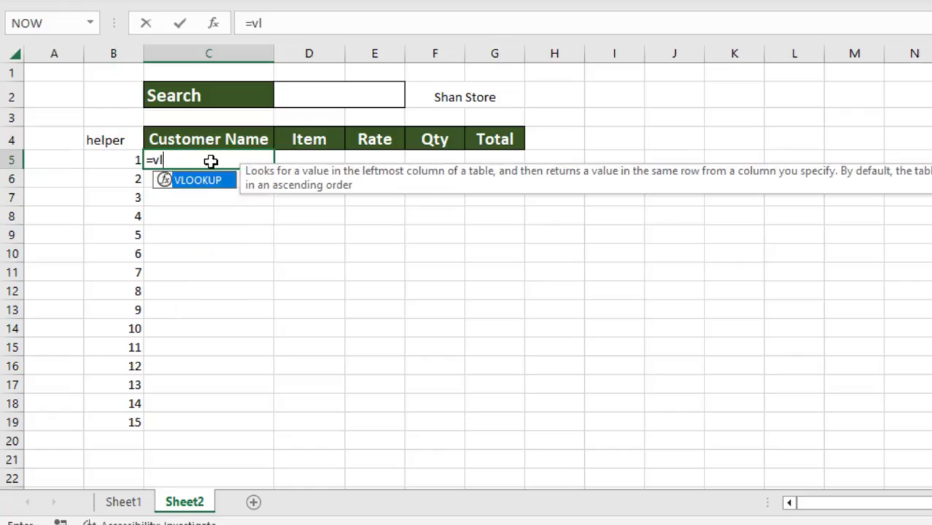
pyautogui.doubleClick(206, 180)
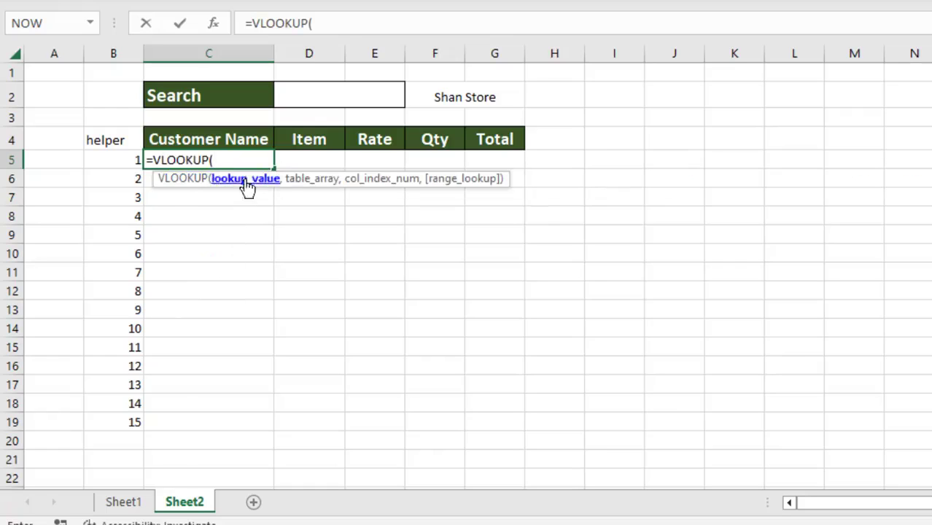
pyautogui.click(474, 97)
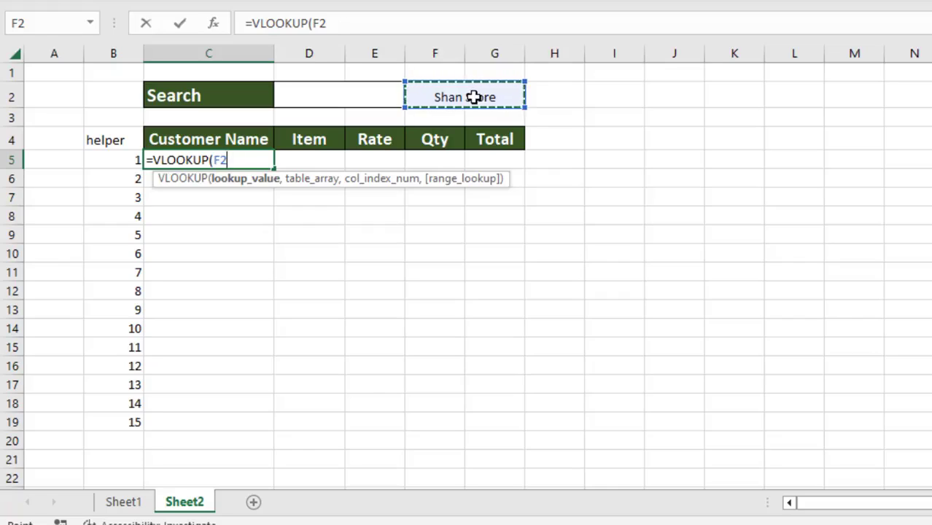
pyautogui.press('F4')
pyautogui.write('&')
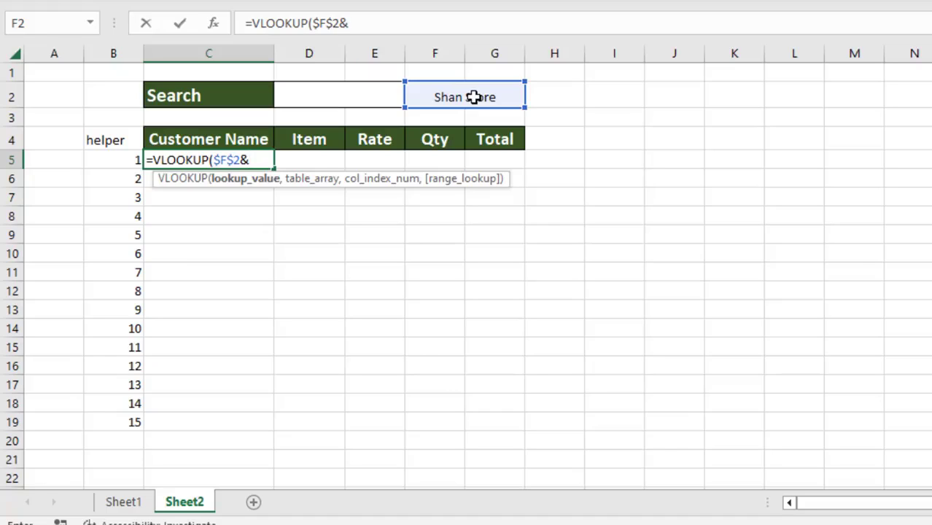
pyautogui.click(109, 157)
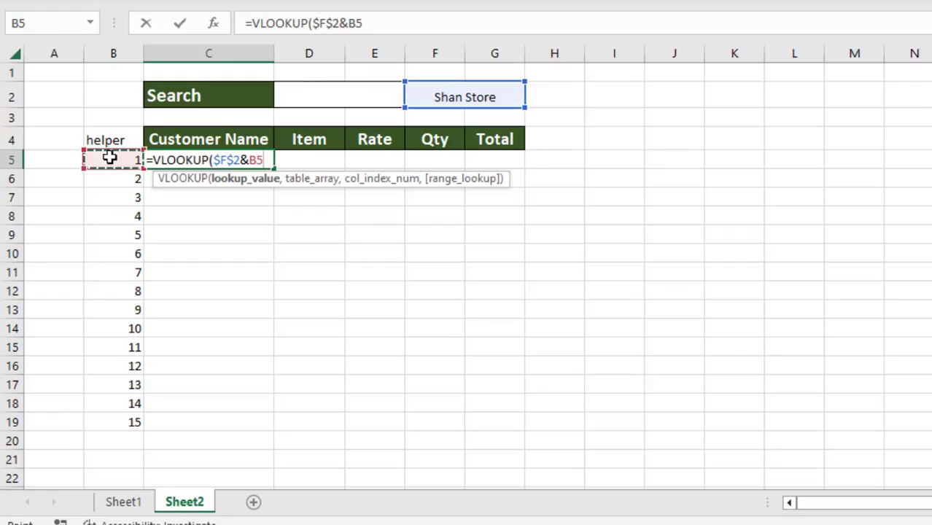
pyautogui.press('F4')
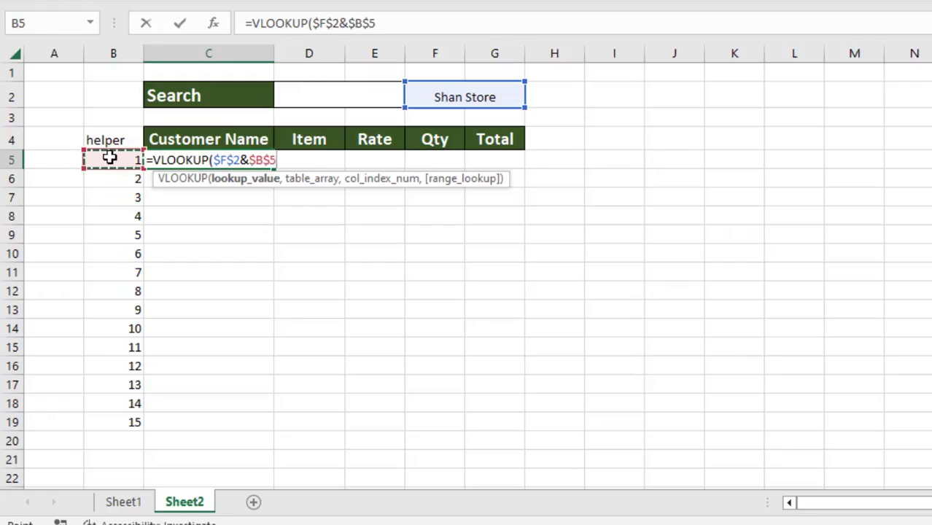
pyautogui.press('F4')
pyautogui.press('F4')
pyautogui.write(',')
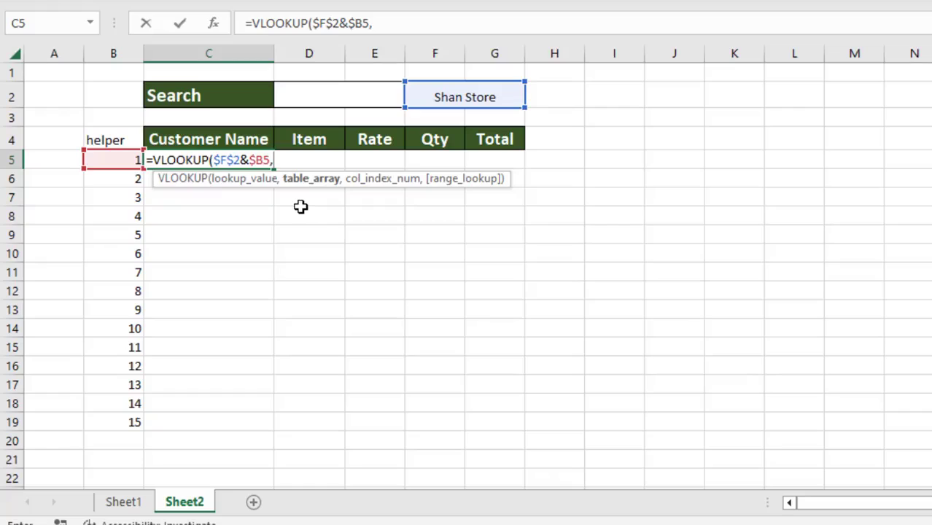
# Complete the C5 VLOOKUP with the named range data, column index 2 and exact match 0.
pyautogui.write('d')
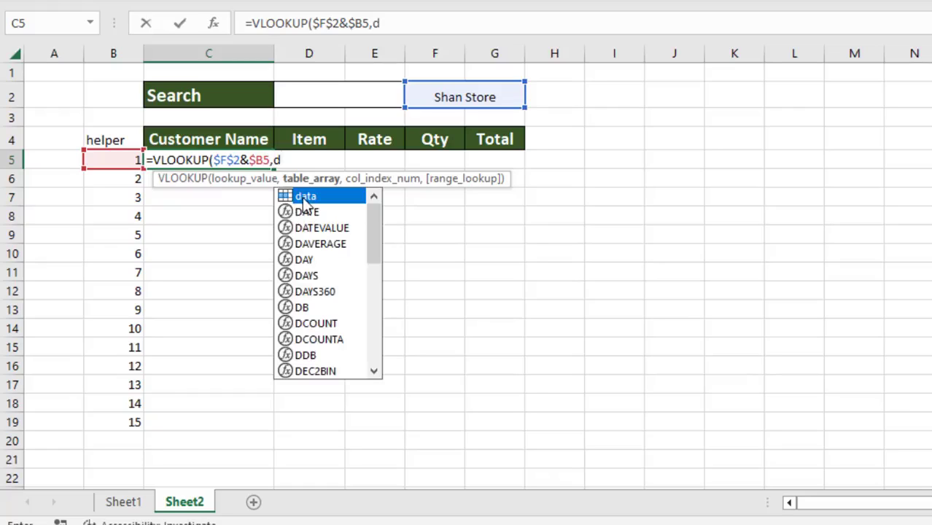
pyautogui.doubleClick(304, 200)
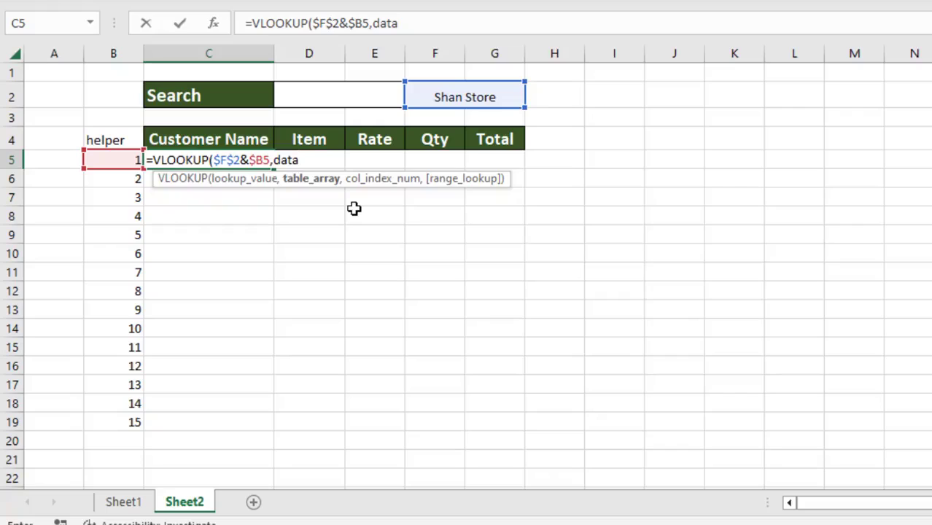
pyautogui.write(',')
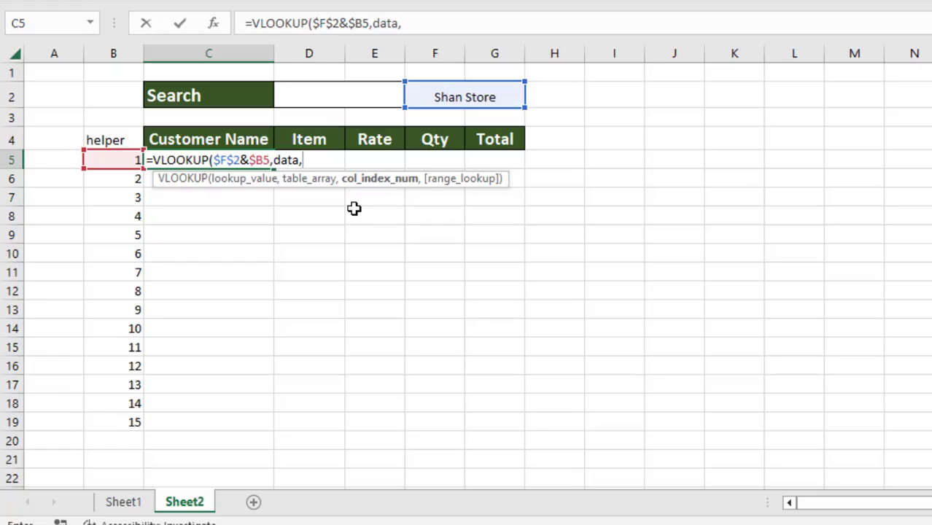
pyautogui.write('2,')
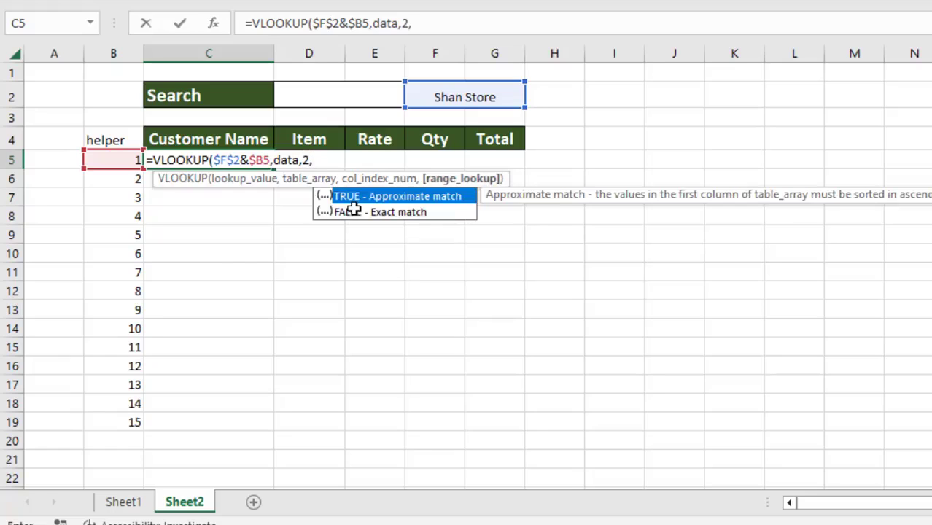
pyautogui.write('0)')
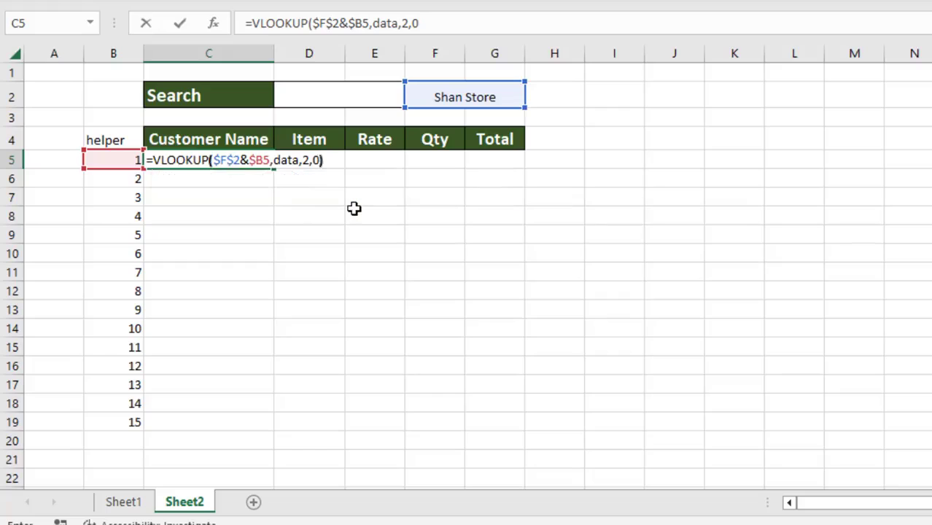
pyautogui.press('Return')
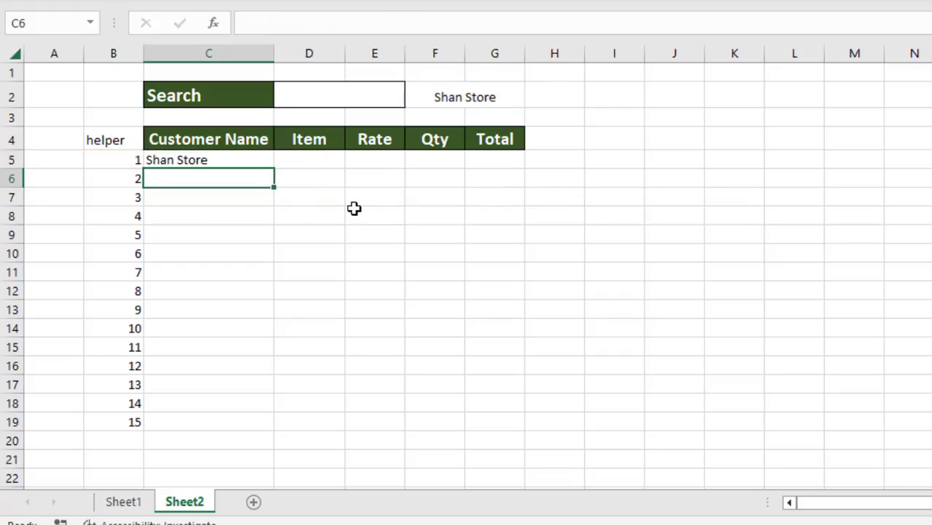
# Fill the C5 formula across to G5 and compare the copied formula in D5 with the original.
pyautogui.click(260, 159)
pyautogui.moveTo(273, 168); pyautogui.dragTo(518, 172)
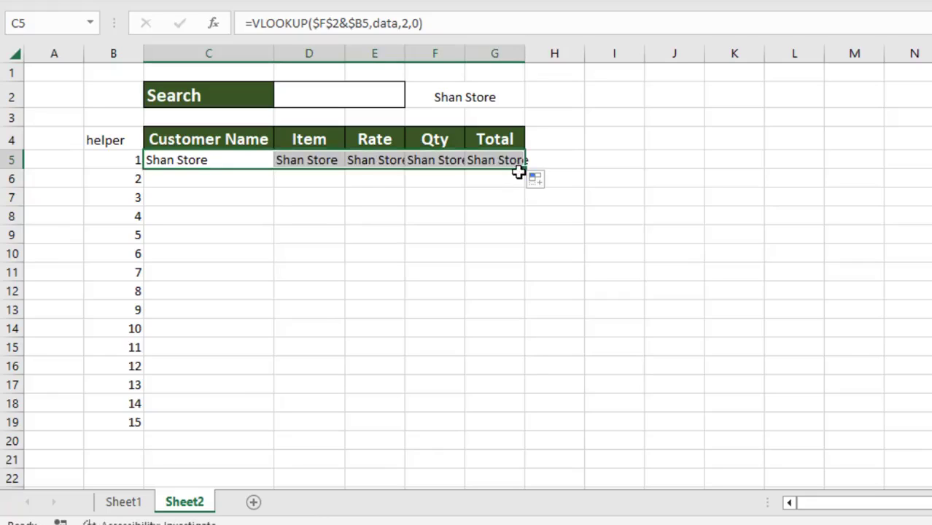
pyautogui.click(220, 162)
pyautogui.click(293, 161)
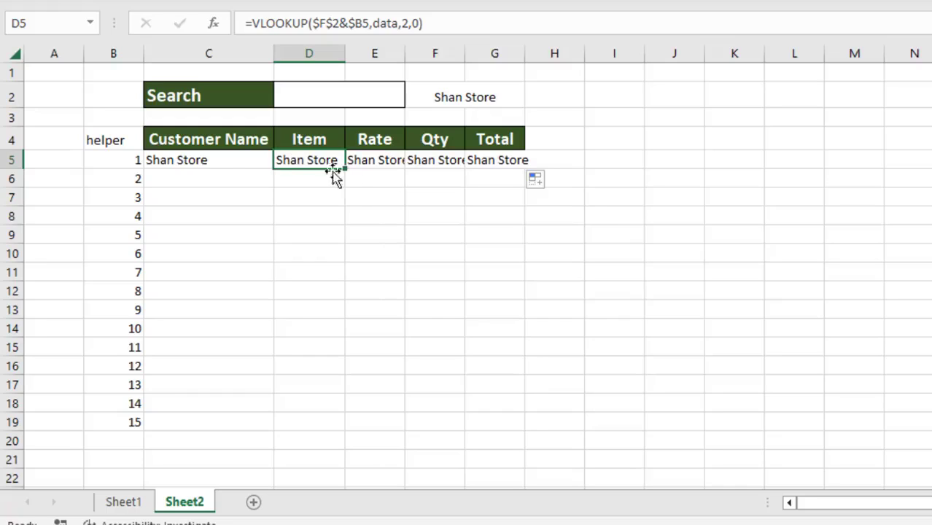
# Replace the column index in the C5 formula with a COLUMNS function that starts at the absolute reference $B$3.
pyautogui.click(218, 162)
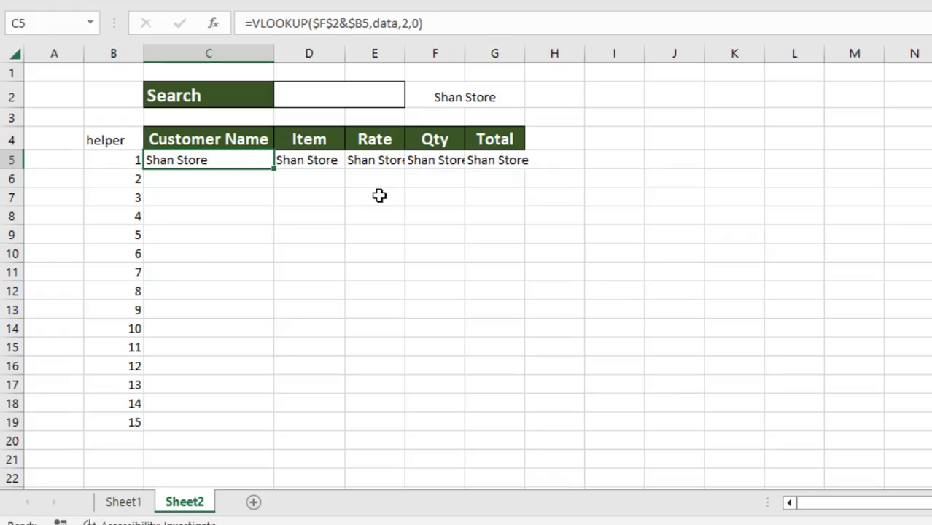
pyautogui.press('F2')
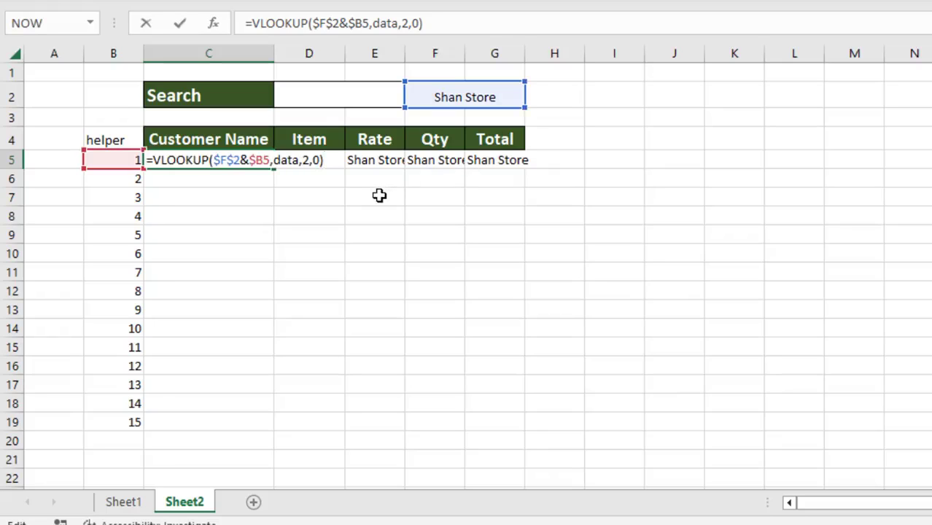
pyautogui.click(310, 161)
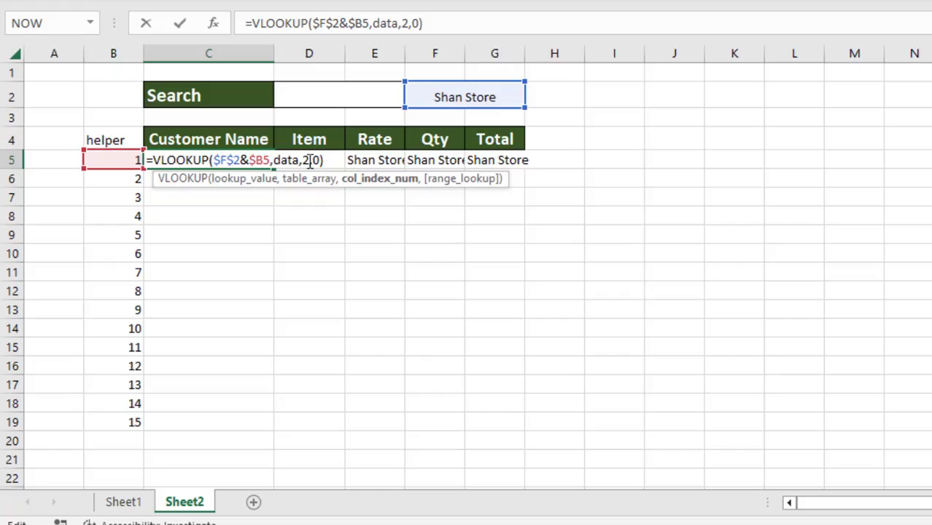
pyautogui.press('BackSpace')
pyautogui.write('co')
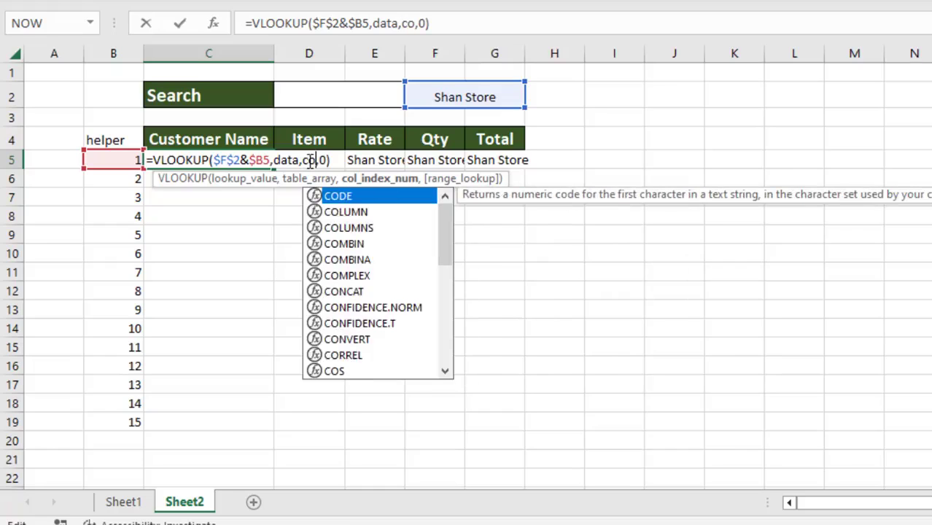
pyautogui.doubleClick(368, 229)
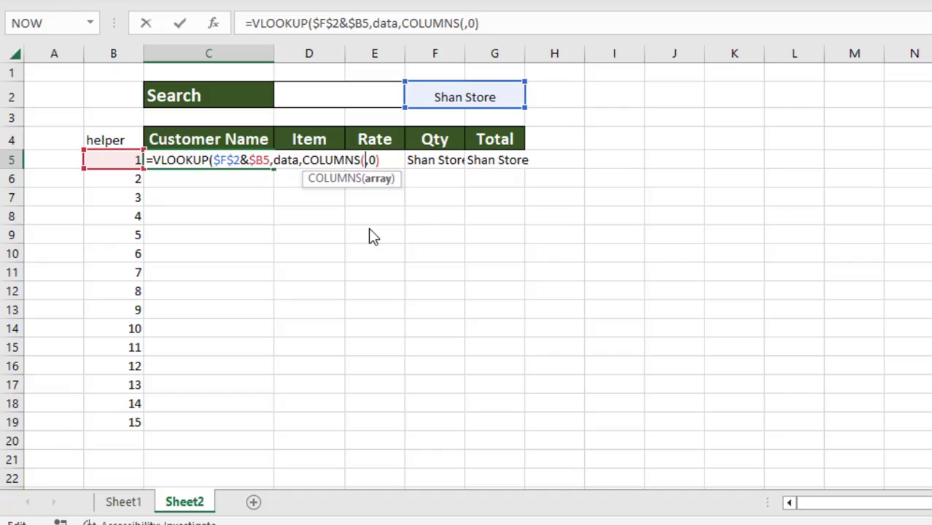
pyautogui.click(117, 120)
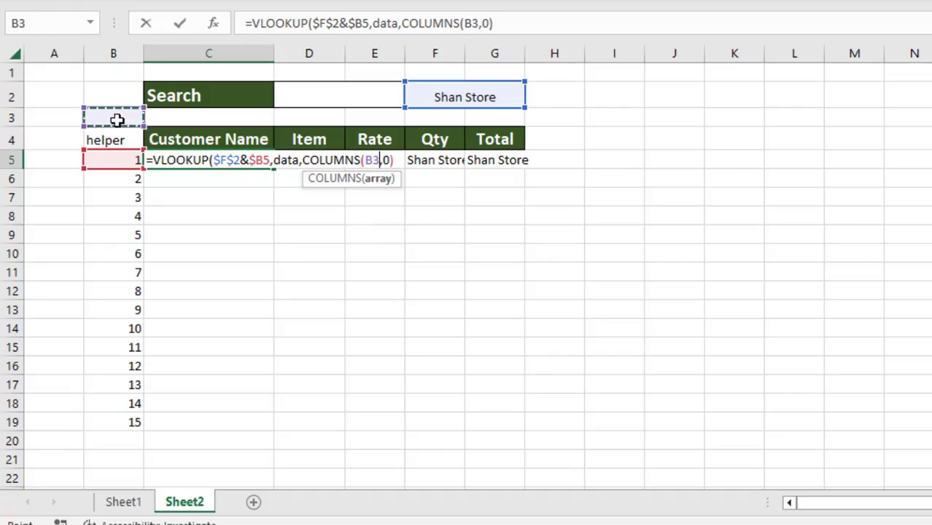
pyautogui.press('F4')
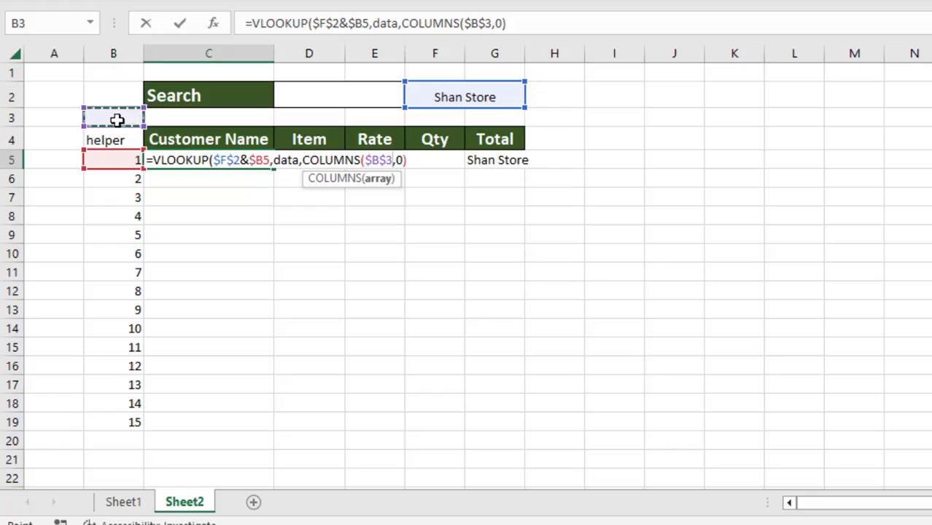
pyautogui.press('F4')
pyautogui.press('F4')
pyautogui.press('F4')
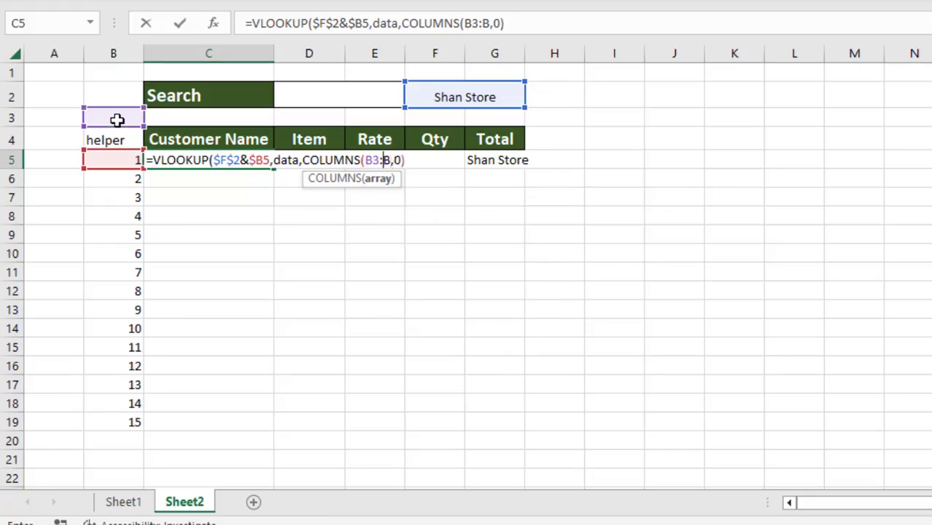
pyautogui.press('F4')
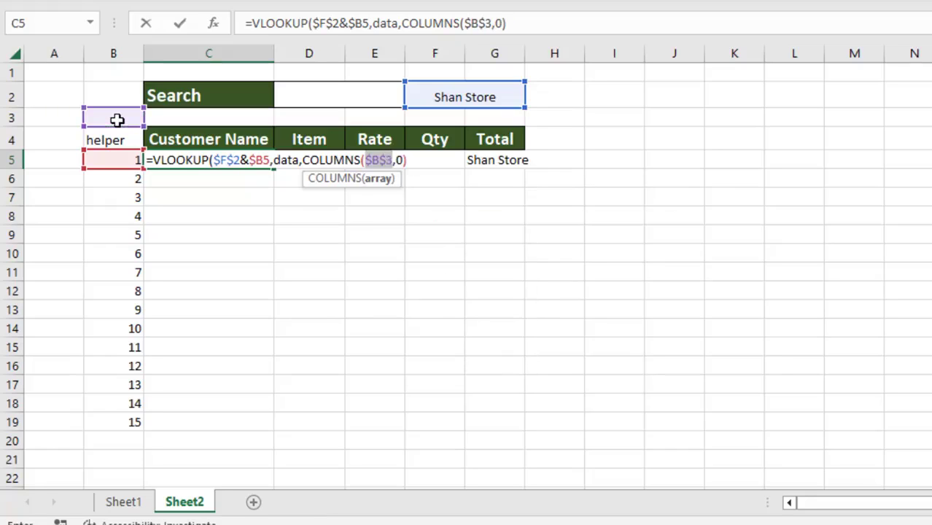
# Extend the COLUMNS range to $B$3:C3 and complete the C5 formula.
pyautogui.click(393, 160)
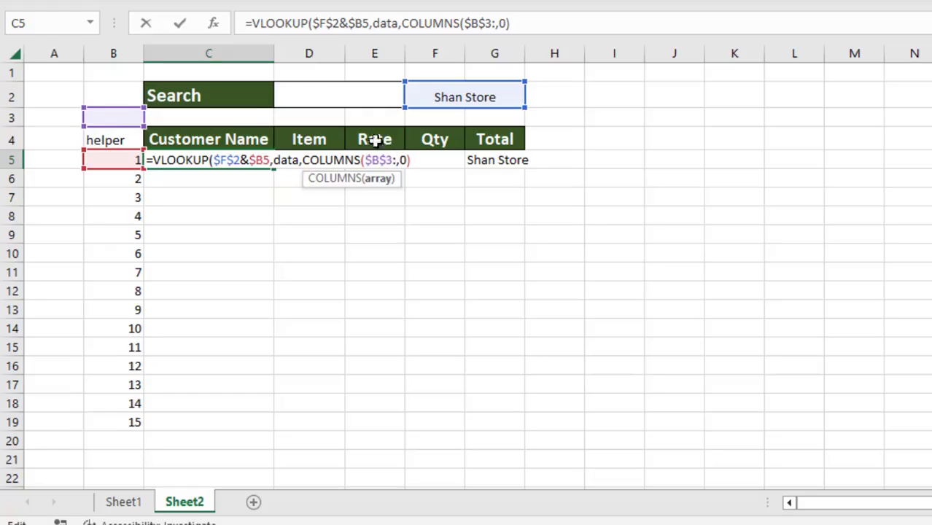
pyautogui.write(':')
pyautogui.click(240, 119)
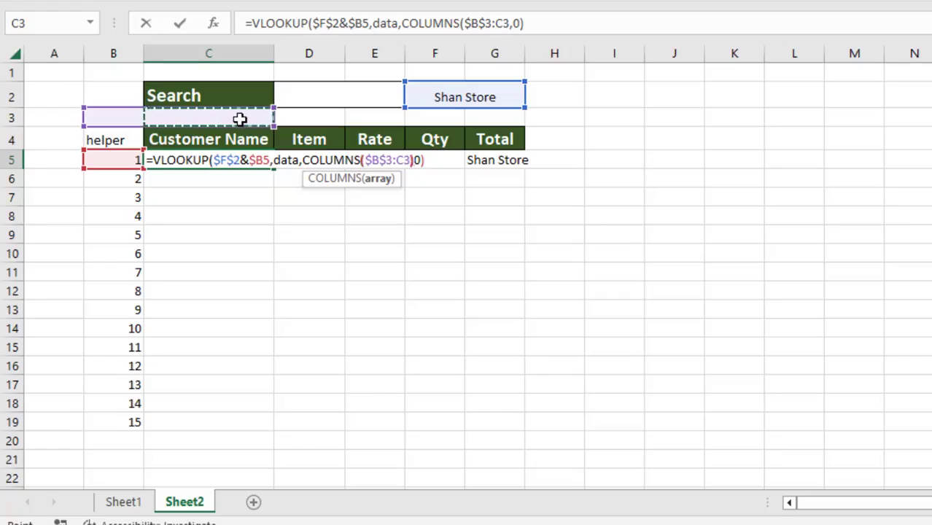
pyautogui.write(')')
pyautogui.press('Return')
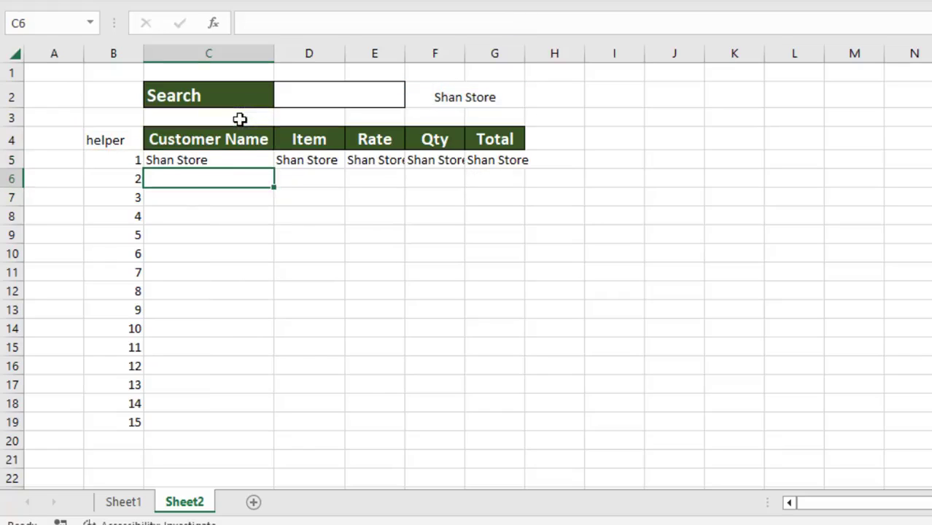
# Fill the C5 formula across and down through G19 and check the copied formula in C11.
pyautogui.click(230, 159)
pyautogui.moveTo(278, 168); pyautogui.dragTo(509, 433)
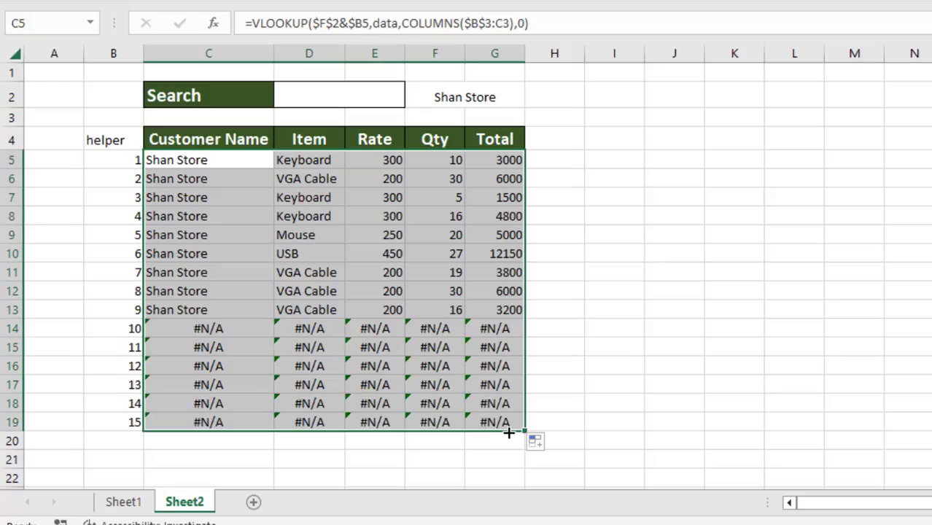
pyautogui.click(262, 276)
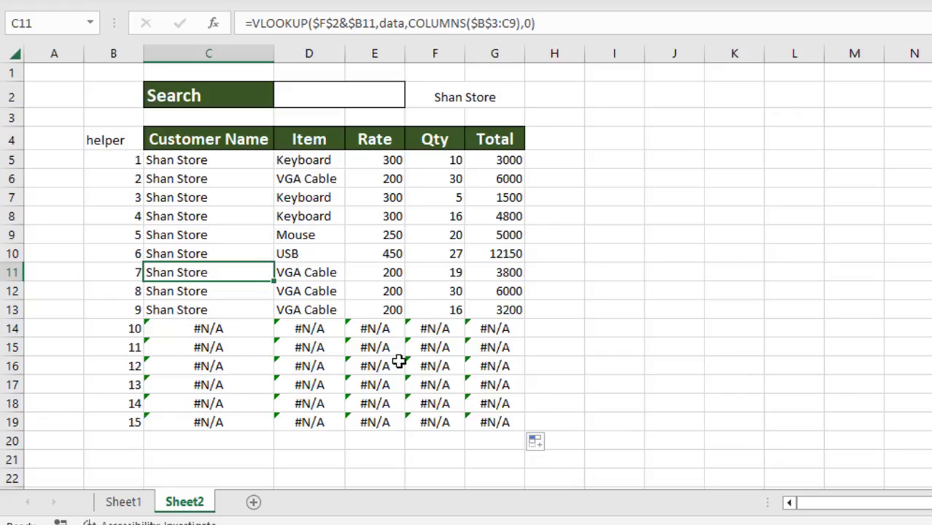
pyautogui.click(200, 161)
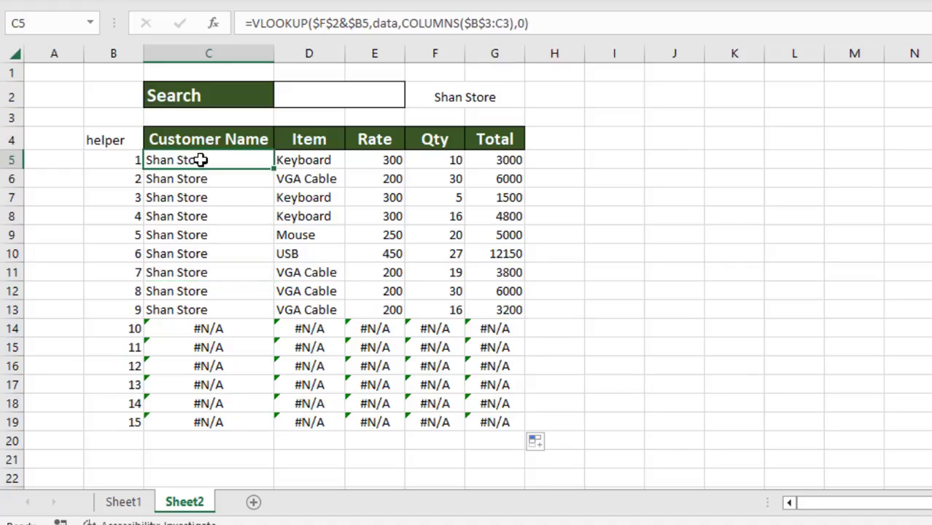
# Wrap the VLOOKUP formula in C5 in IFERROR with an empty string "" as the value if error.
pyautogui.press('F2')
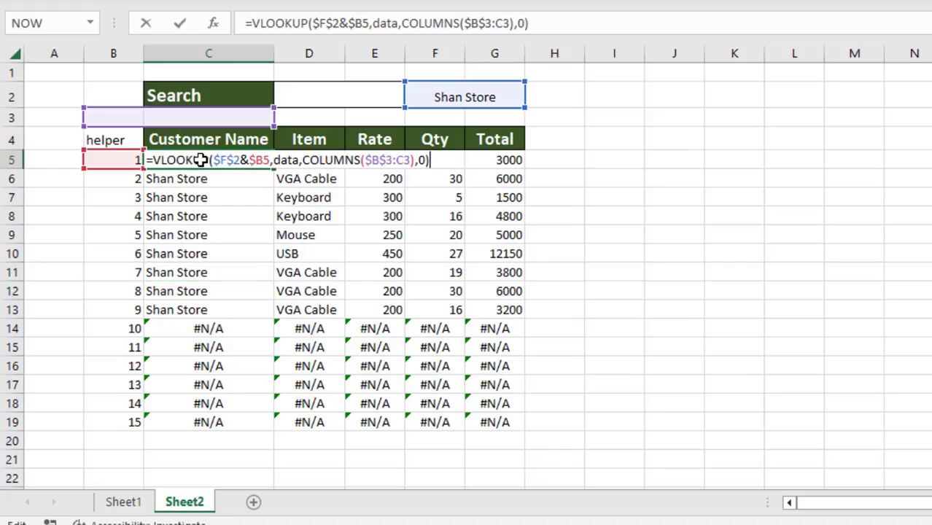
pyautogui.click(160, 160)
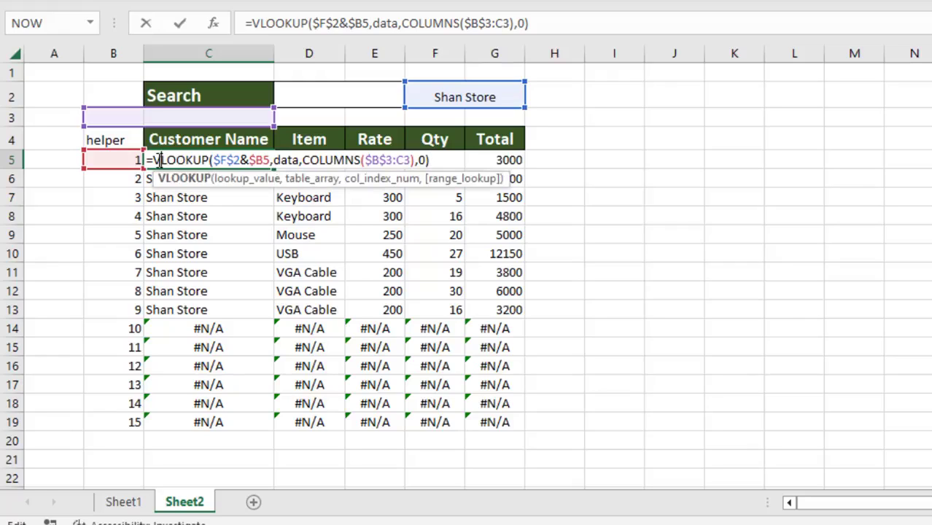
pyautogui.click(158, 160)
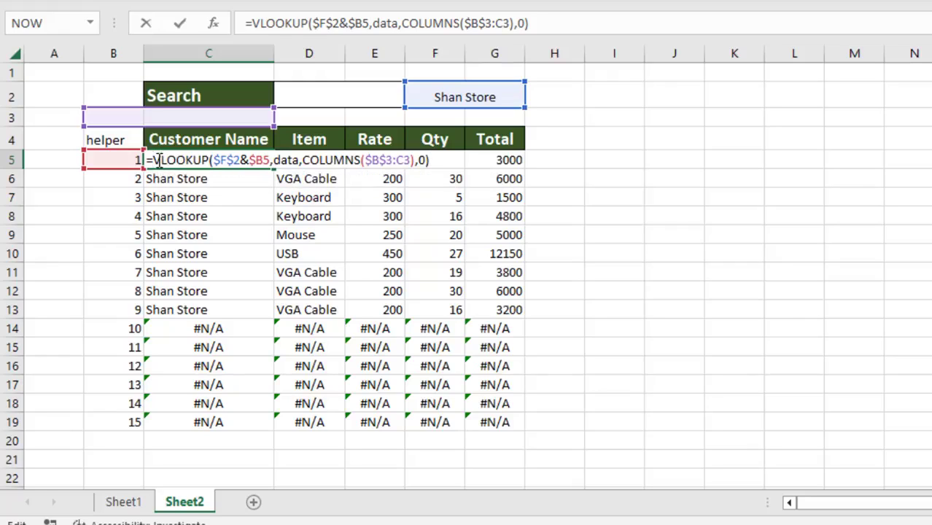
pyautogui.write('if')
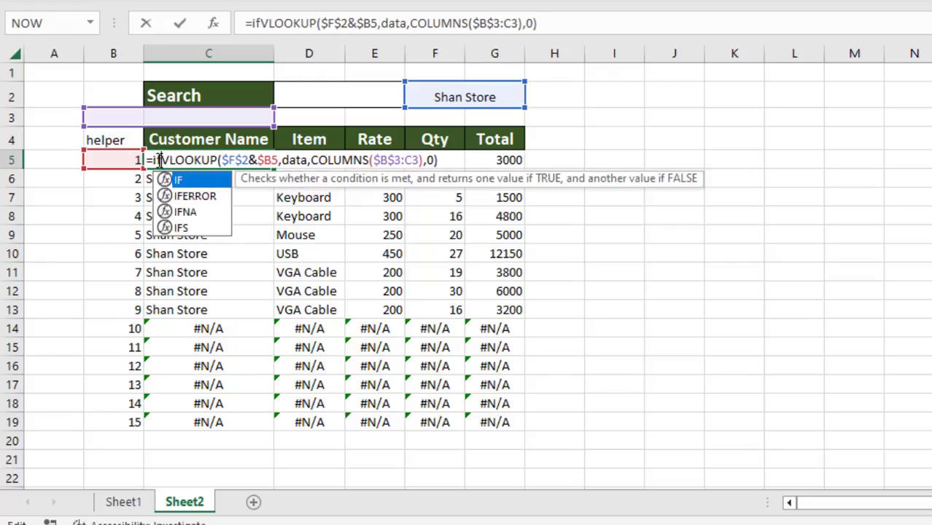
pyautogui.doubleClick(188, 197)
pyautogui.click(487, 159)
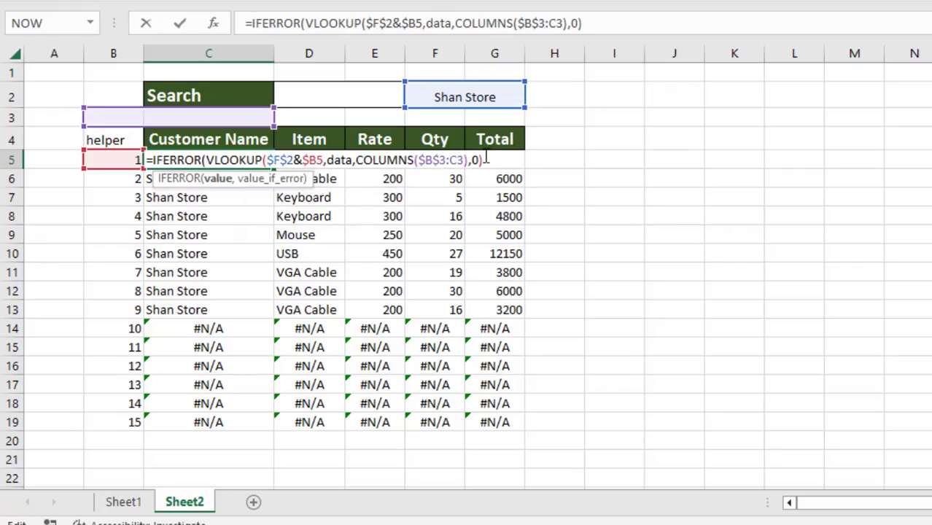
pyautogui.write(',')
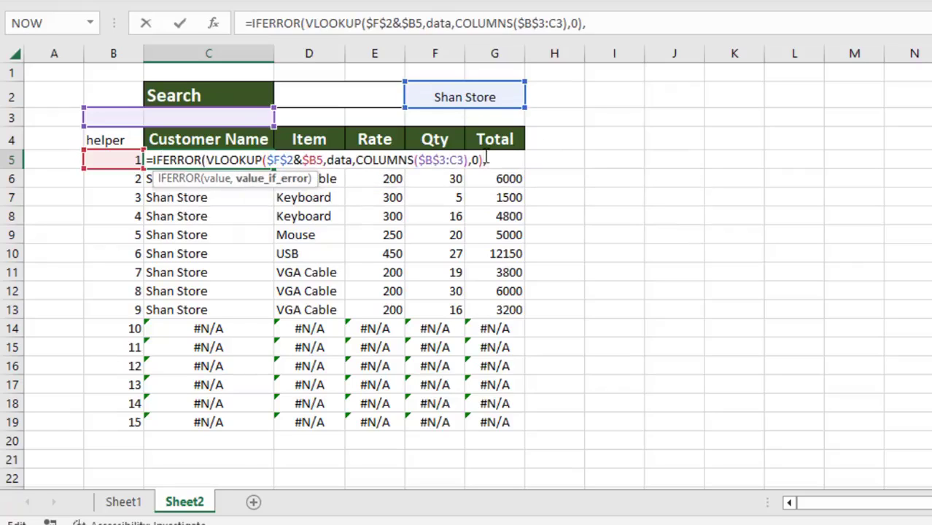
pyautogui.write('"")')
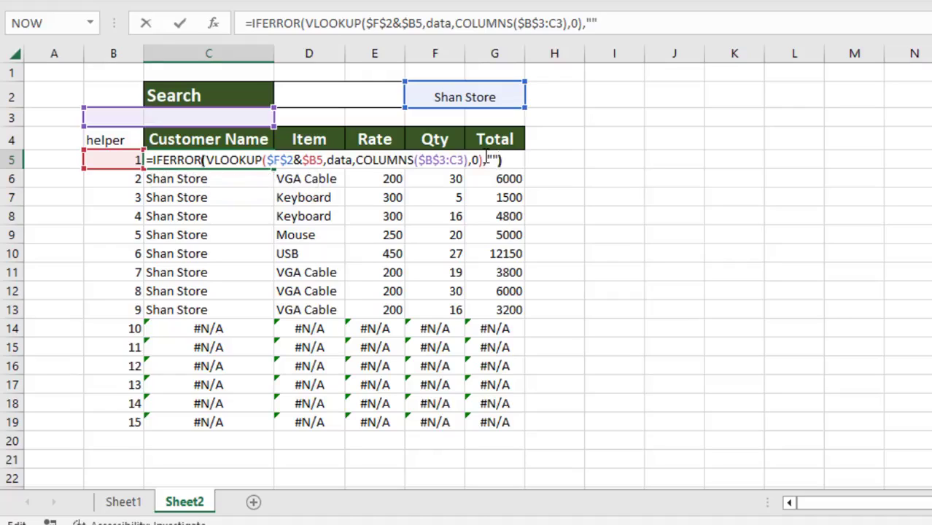
pyautogui.press('Return')
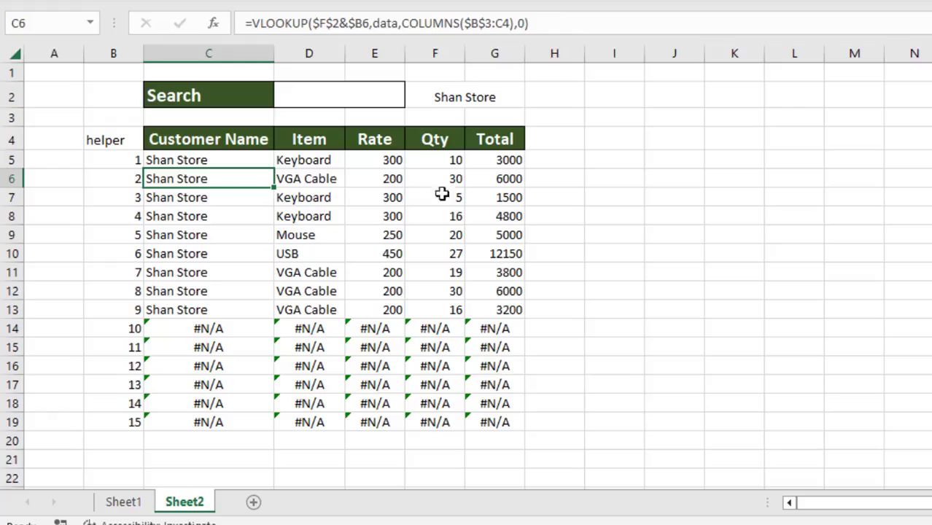
# Fill the C5 IFERROR formula across and down through G19 and check the copied formula in C15.
pyautogui.click(261, 159)
pyautogui.moveTo(274, 168); pyautogui.dragTo(528, 359)
pyautogui.click(515, 161)
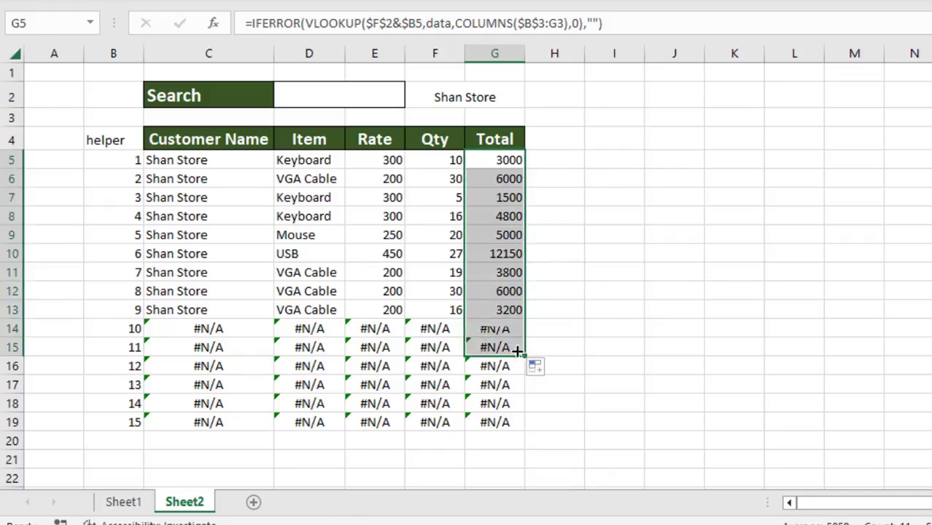
pyautogui.click(193, 161)
pyautogui.moveTo(274, 169); pyautogui.dragTo(503, 428)
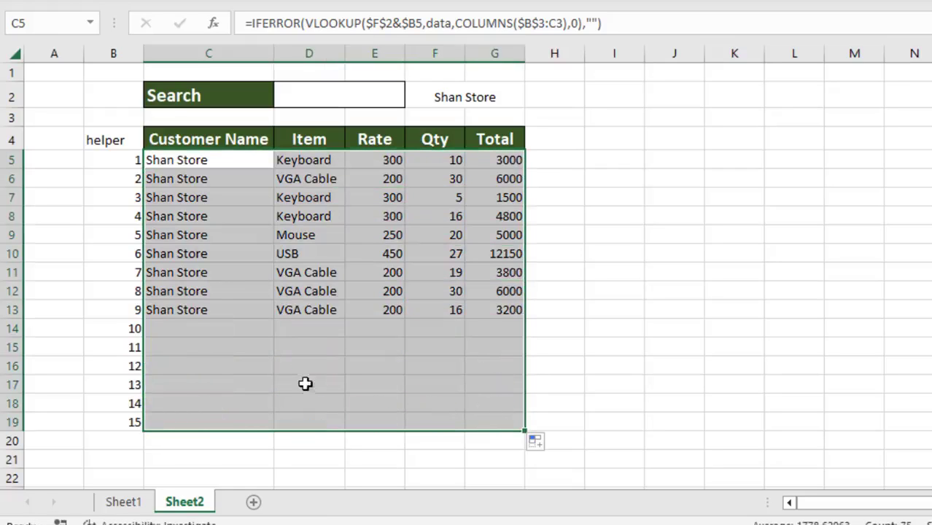
pyautogui.doubleClick(251, 350)
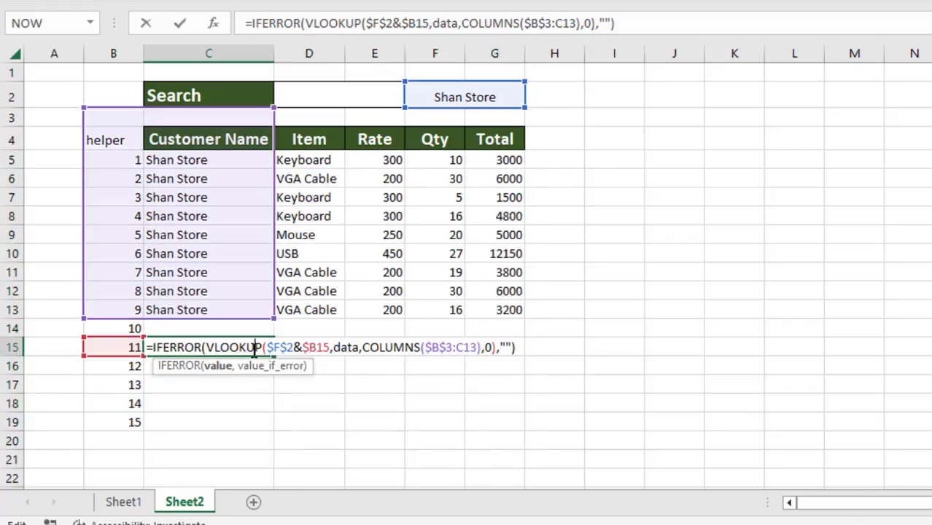
pyautogui.press('Return')
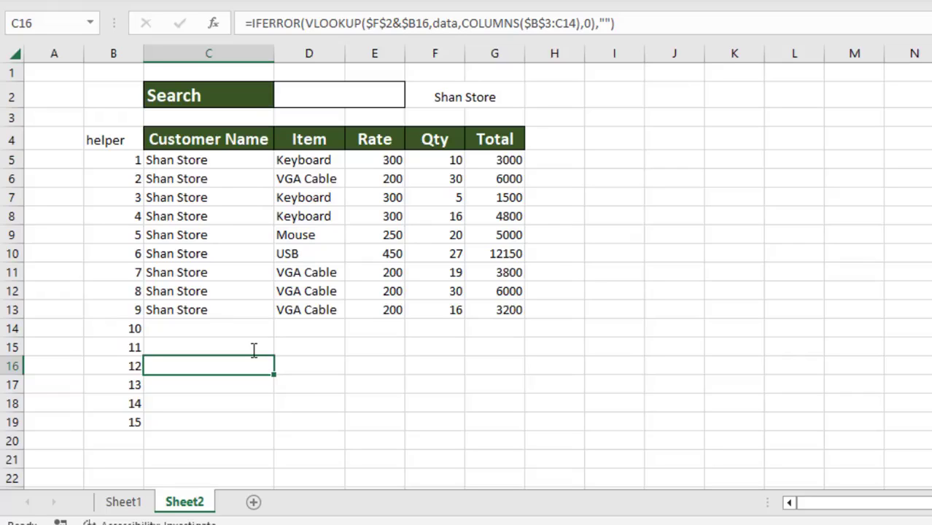
pyautogui.click(226, 168)
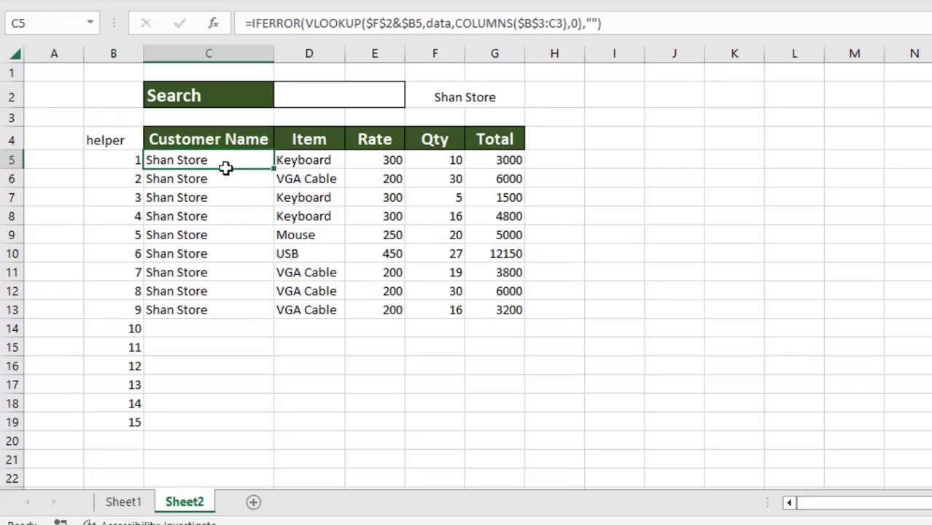
# Start a VLOOKUP formula in F2 with the absolute search cell $D$2 as the lookup value.
pyautogui.click(465, 98)
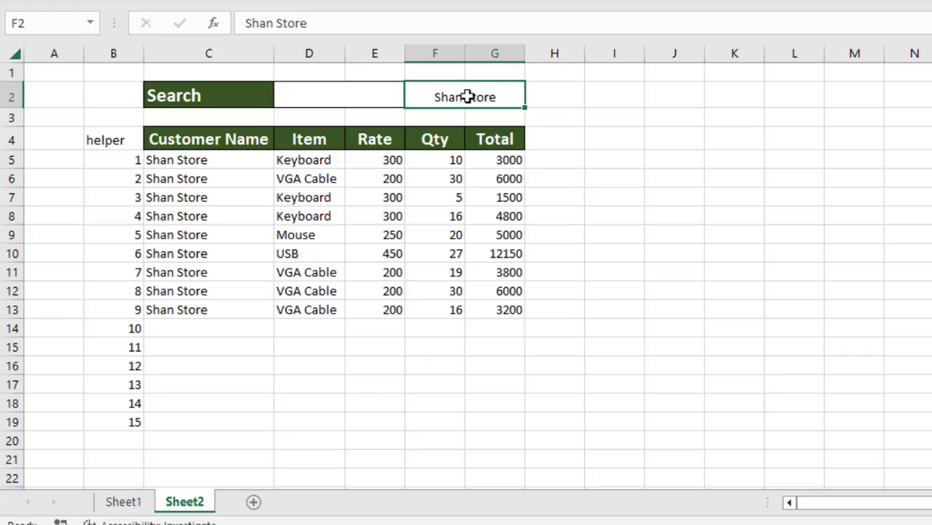
pyautogui.click(363, 94)
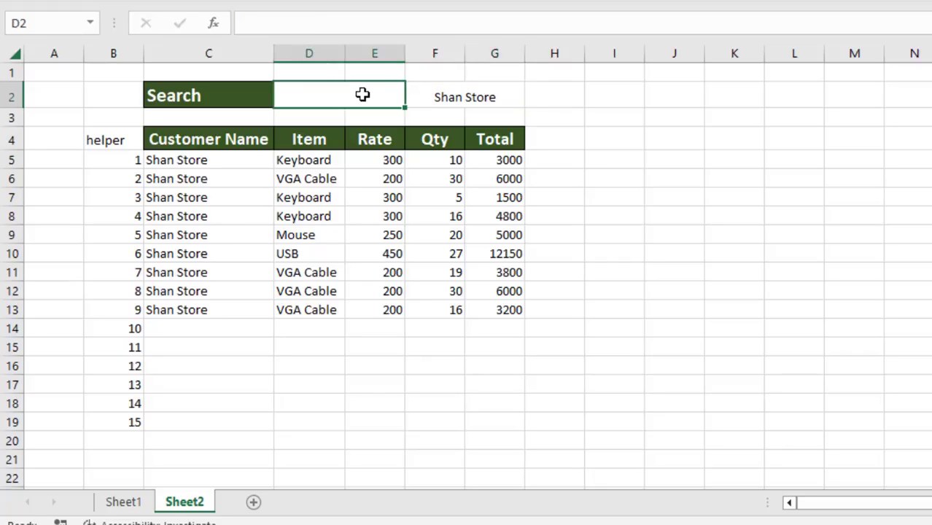
pyautogui.click(452, 97)
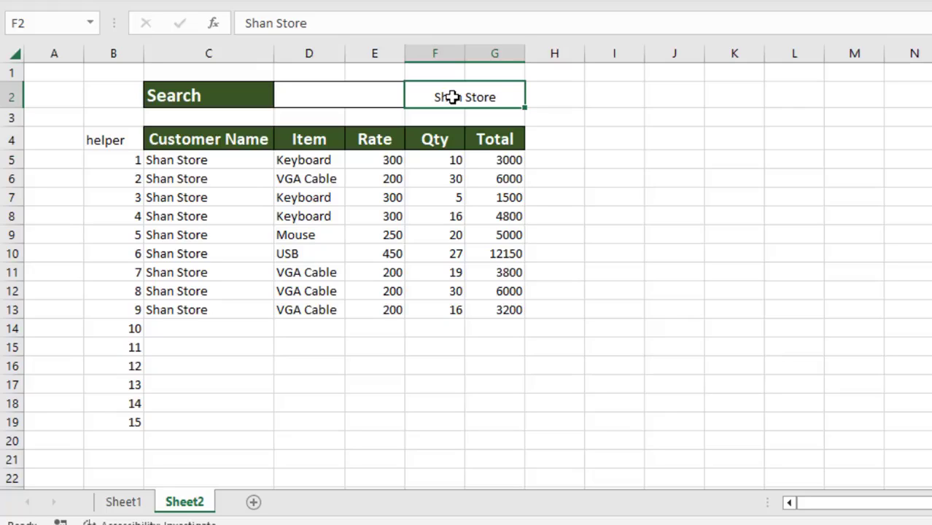
pyautogui.write('=vl')
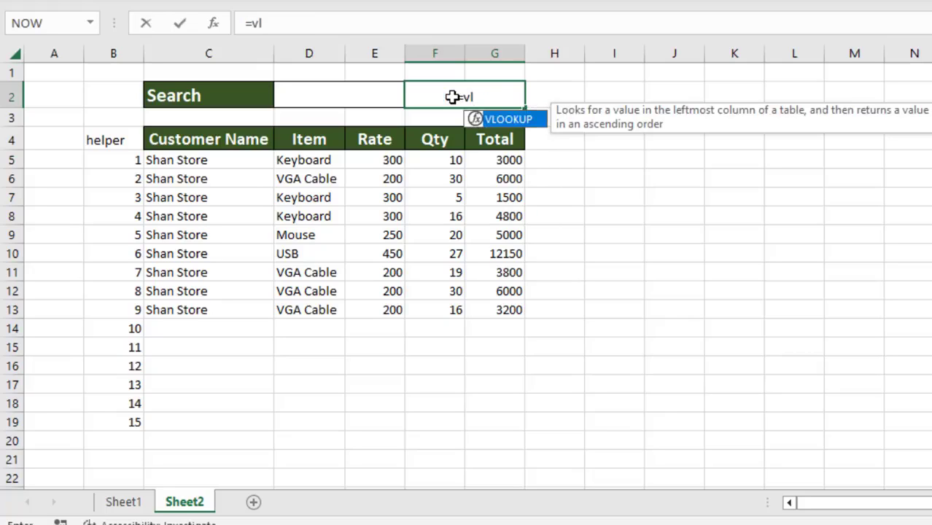
pyautogui.doubleClick(499, 117)
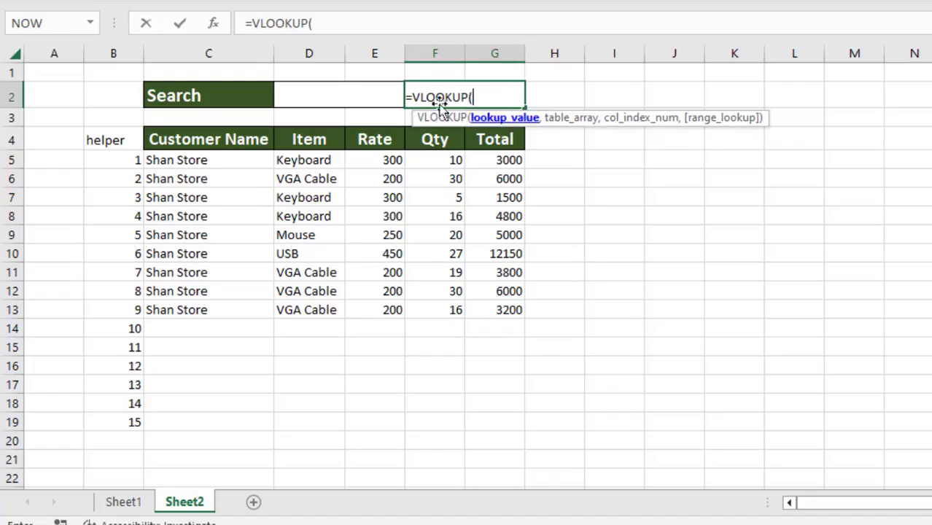
pyautogui.click(340, 96)
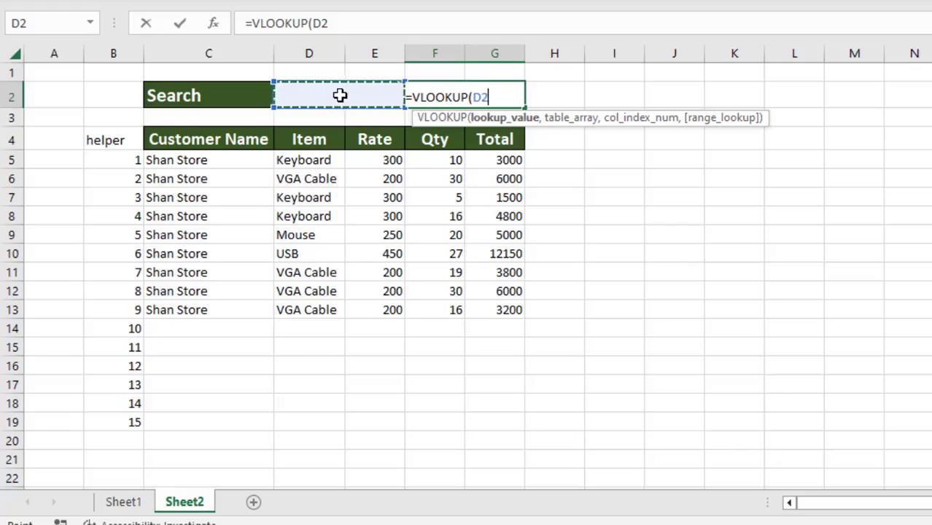
pyautogui.press('F4')
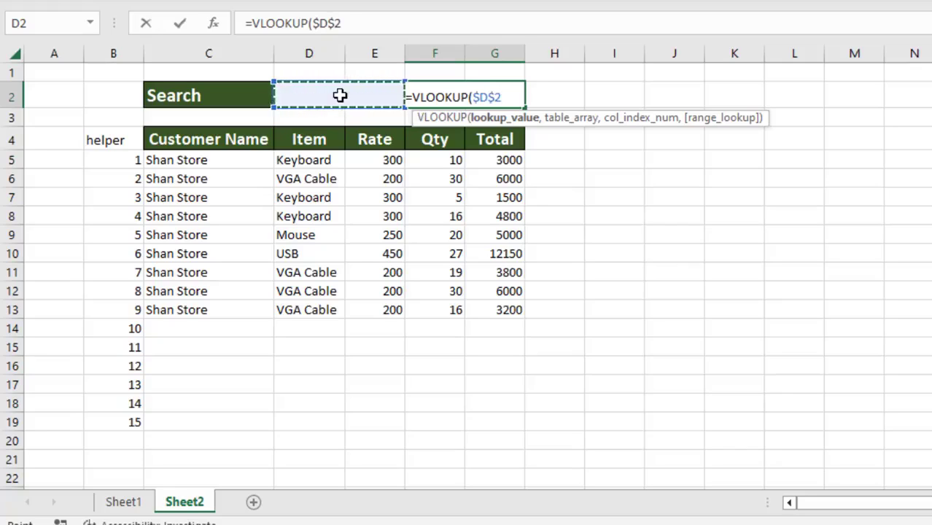
# Replace the lookup value in the F2 formula with the wildcard expression "*"&$D$2&"*".
pyautogui.press('BackSpace')
pyautogui.press('BackSpace')
pyautogui.press('BackSpace')
pyautogui.press('BackSpace')
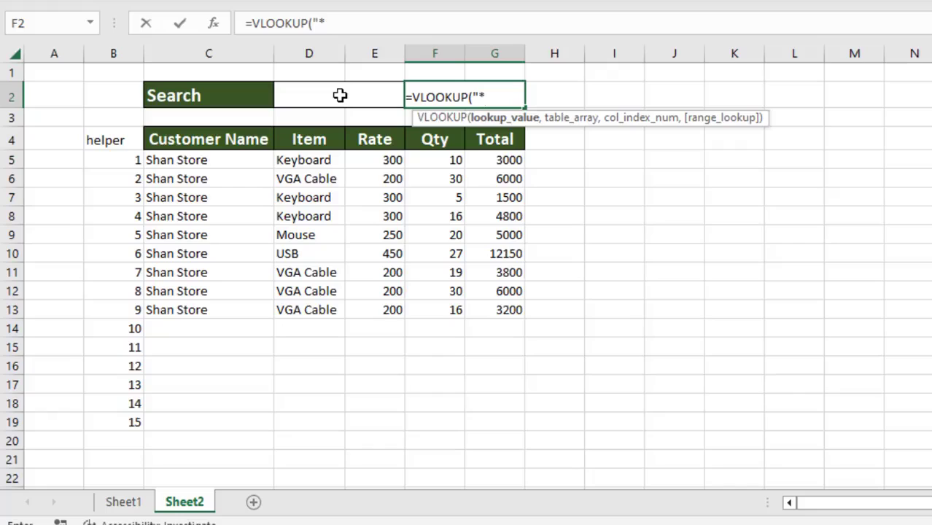
pyautogui.write('"&')
pyautogui.click(340, 96)
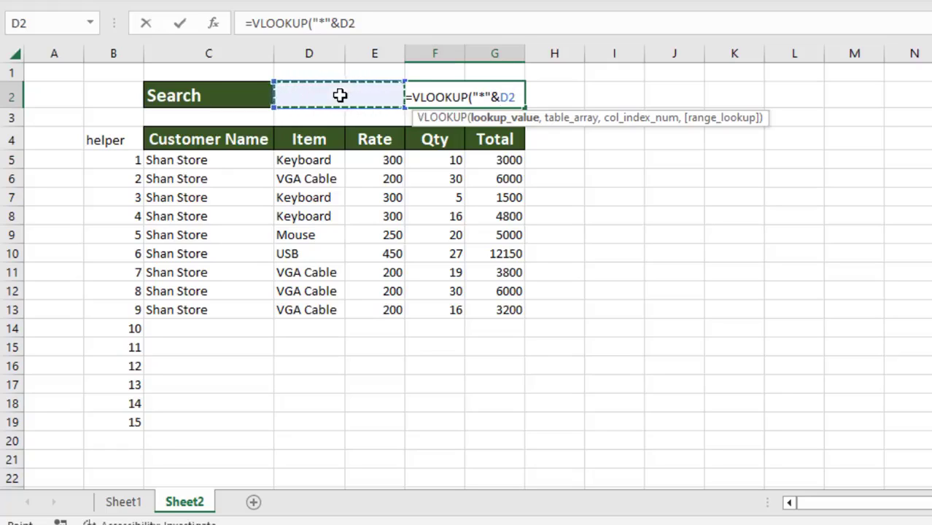
pyautogui.press('F4')
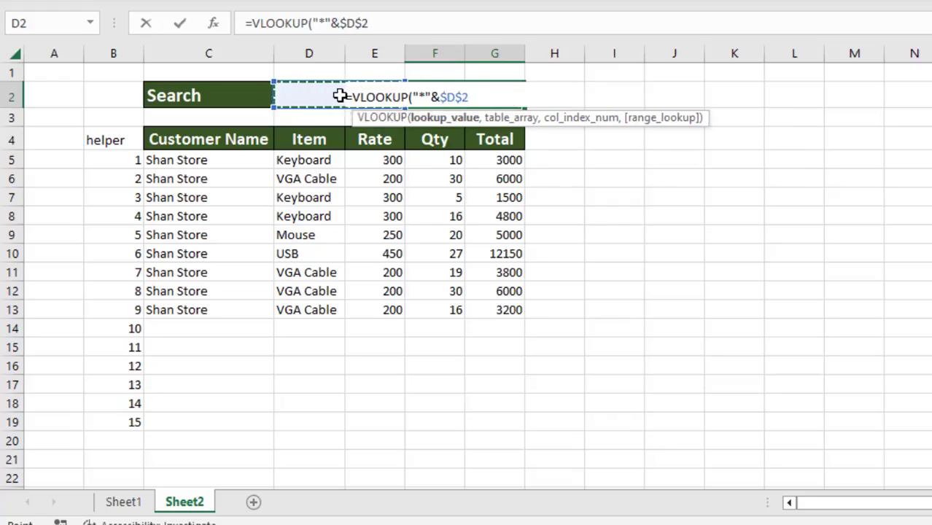
pyautogui.write('&')
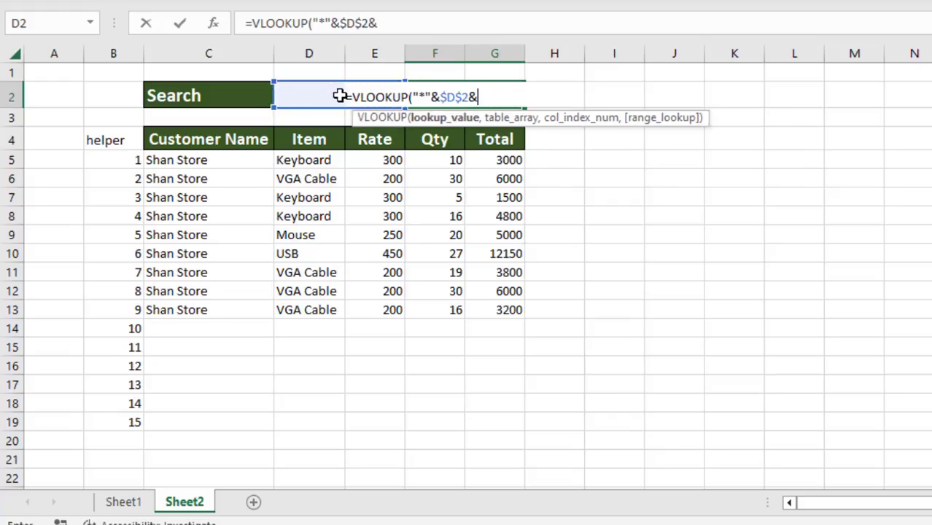
pyautogui.write('"*",')
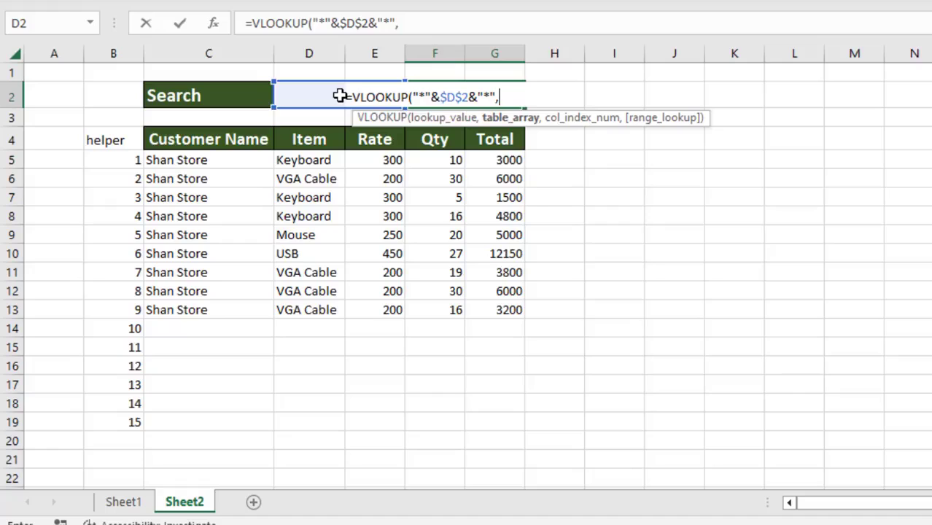
# Complete the F2 VLOOKUP with the named range data, column index 2 and exact match 0.
pyautogui.write('dat')
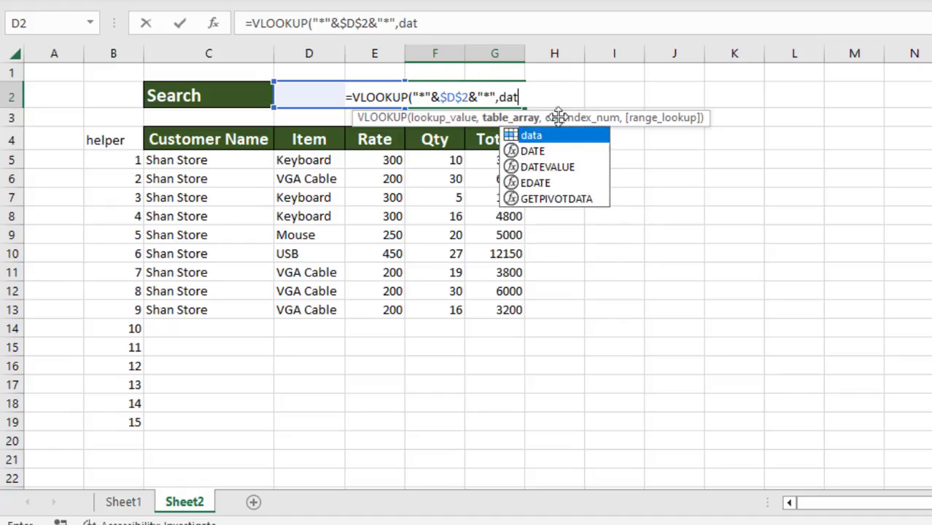
pyautogui.doubleClick(557, 137)
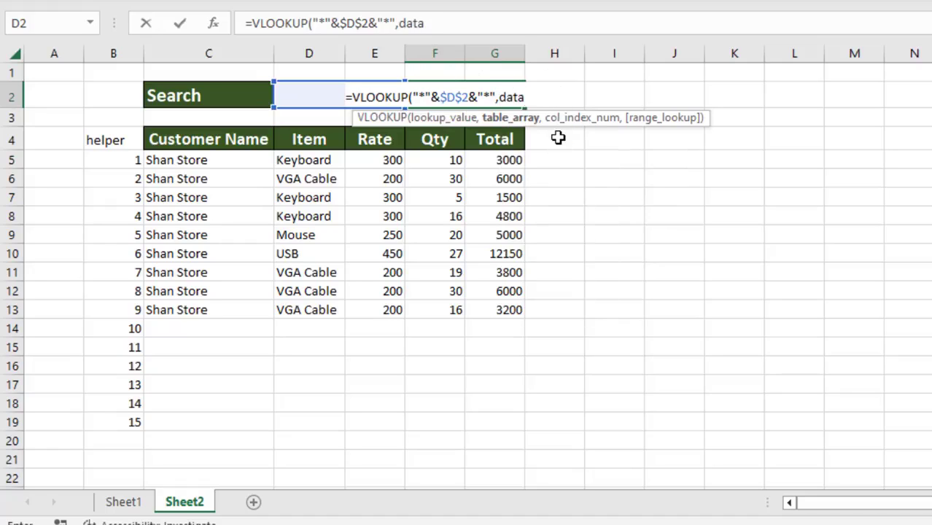
pyautogui.write(',')
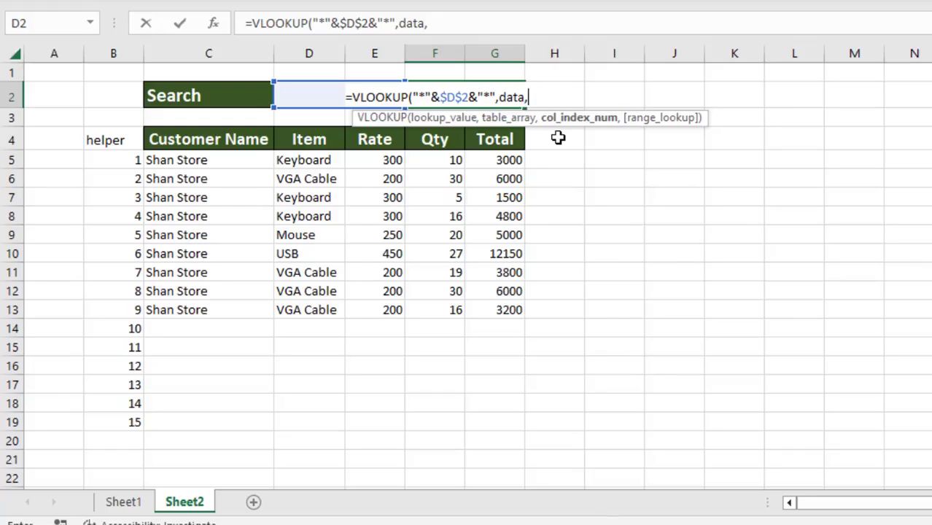
pyautogui.write('2,')
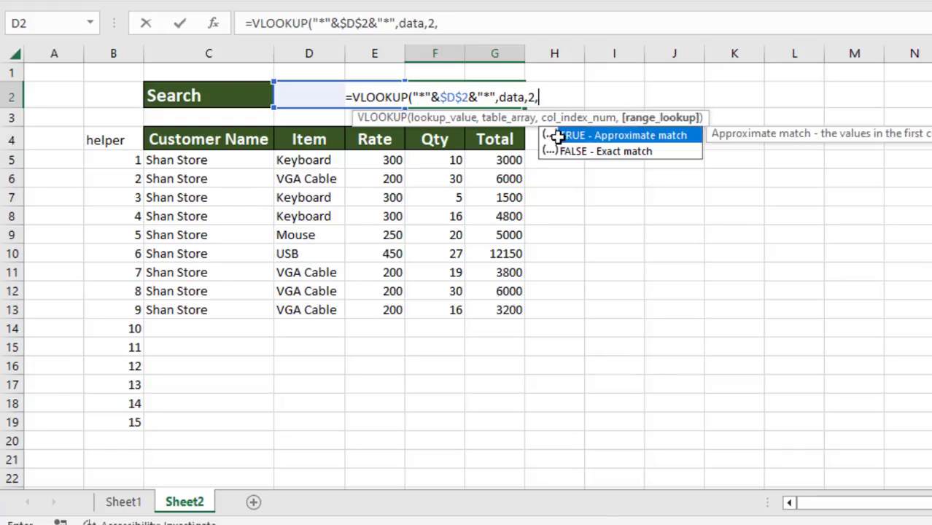
pyautogui.write('0)')
pyautogui.press('Return')
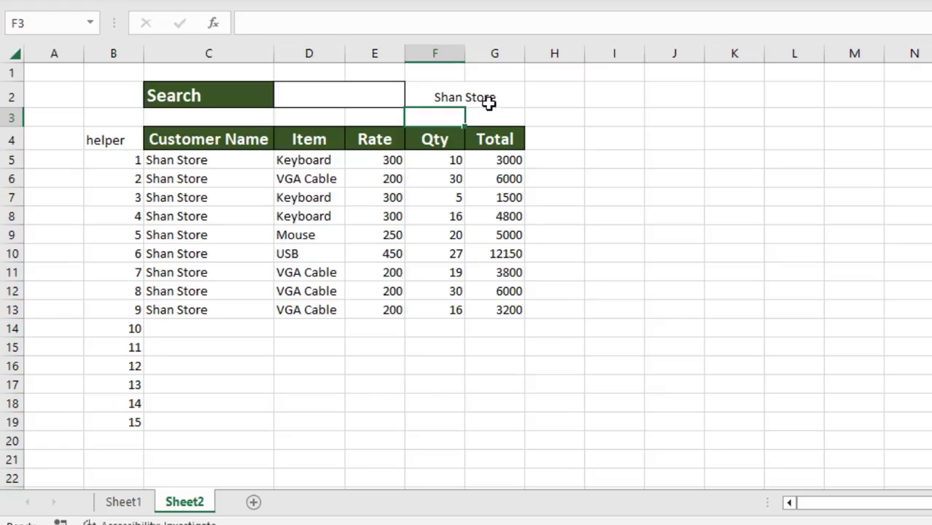
# Test the search box by entering f in D2, then clear the search text and select C5.
pyautogui.click(329, 98)
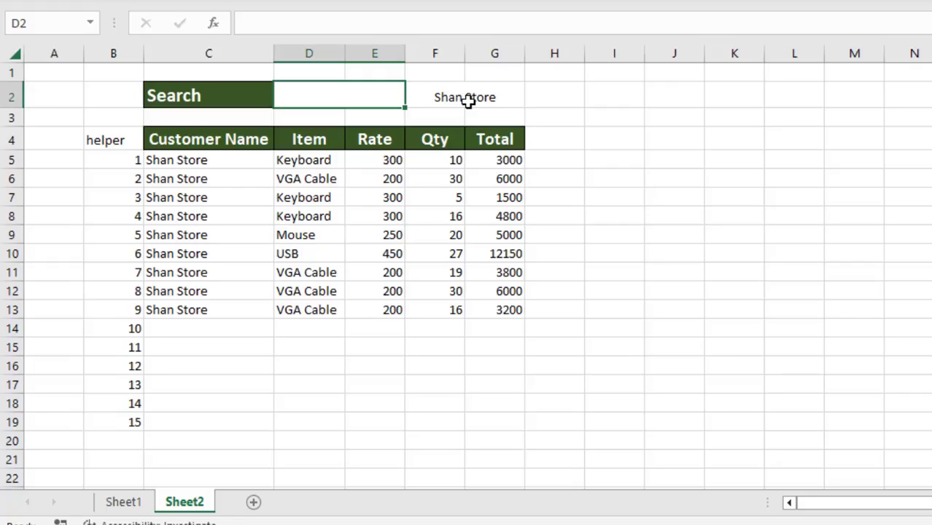
pyautogui.write('f')
pyautogui.press('Return')
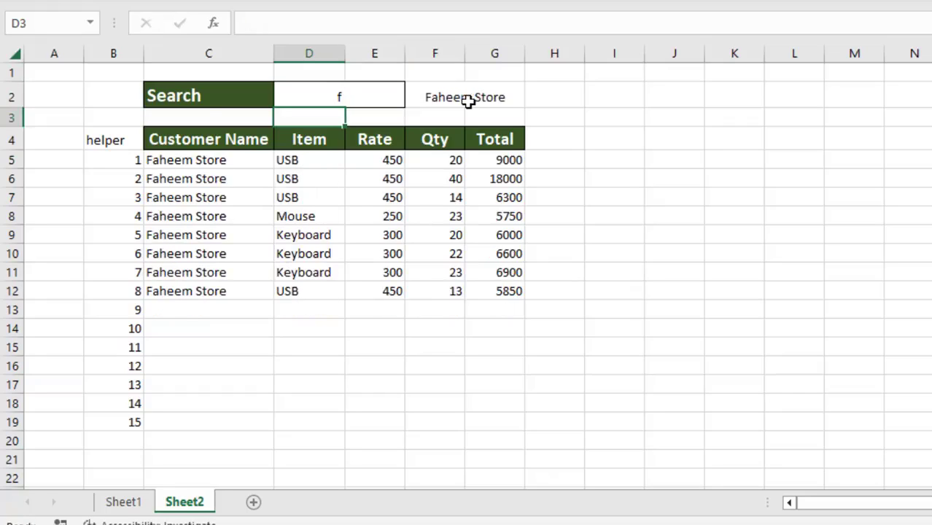
pyautogui.click(364, 102)
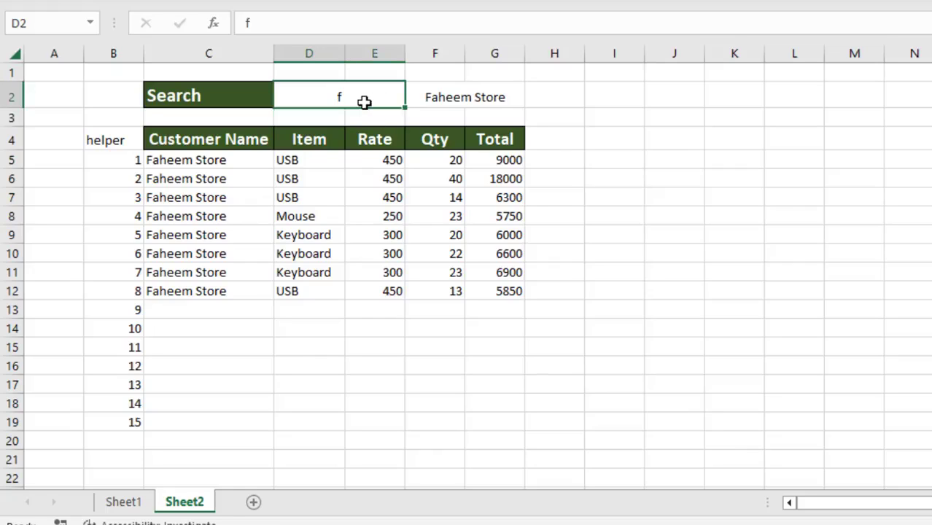
pyautogui.press('Delete')
pyautogui.click(609, 219)
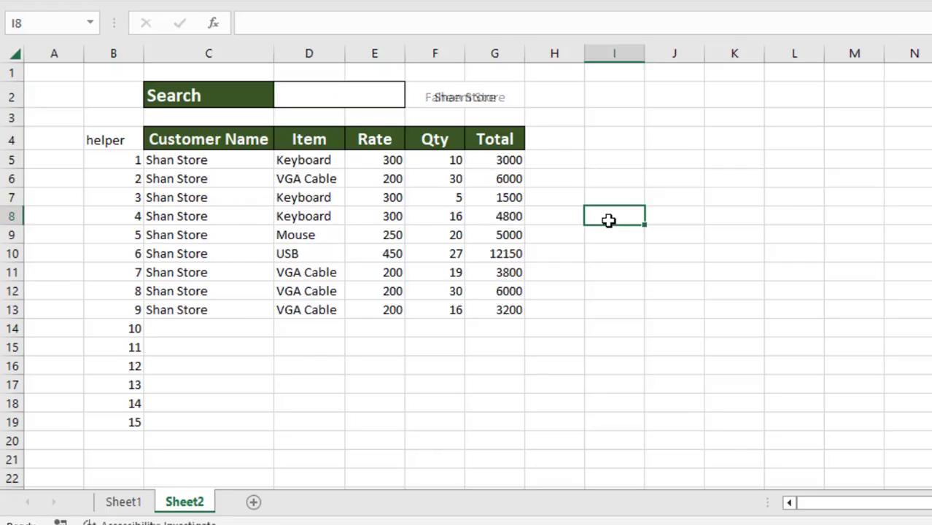
pyautogui.click(197, 162)
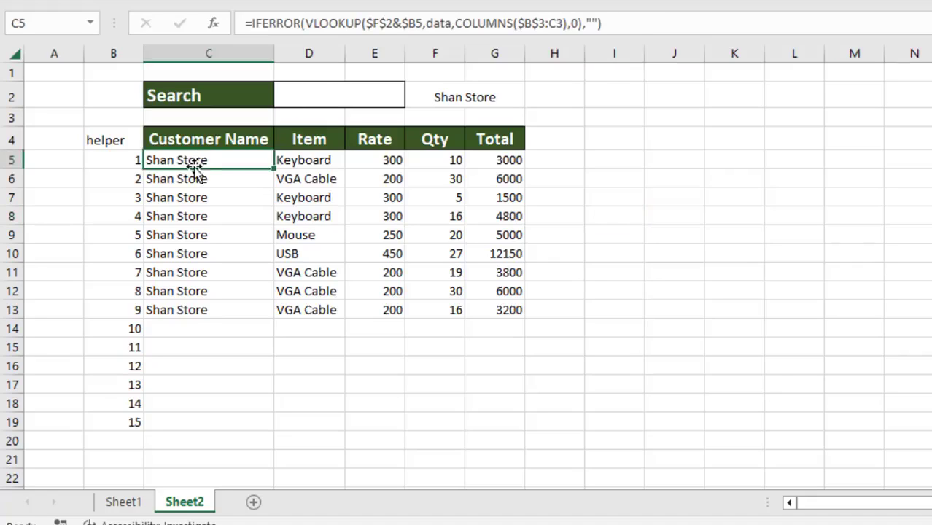
# Wrap the C5 formula in an IF that returns "" when the absolute search cell $D$2 equals "".
pyautogui.doubleClick(210, 159)
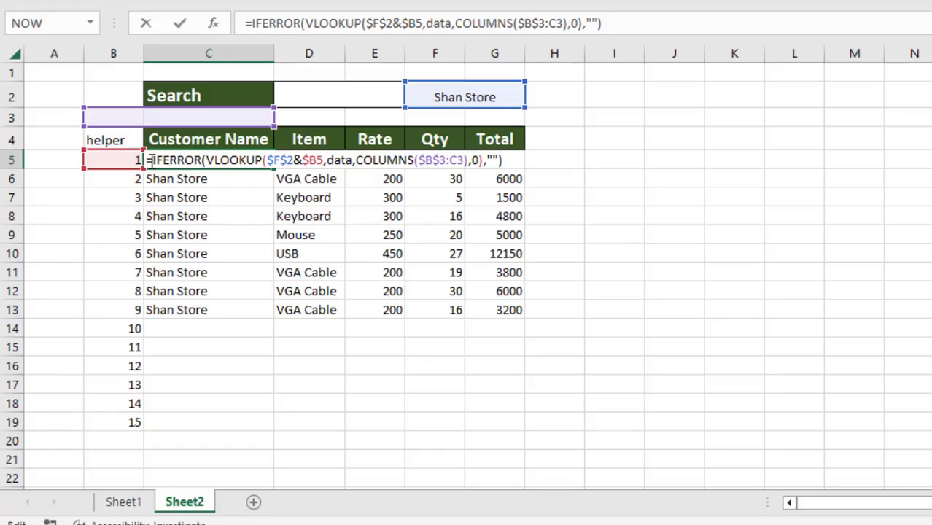
pyautogui.click(153, 160)
pyautogui.write('if')
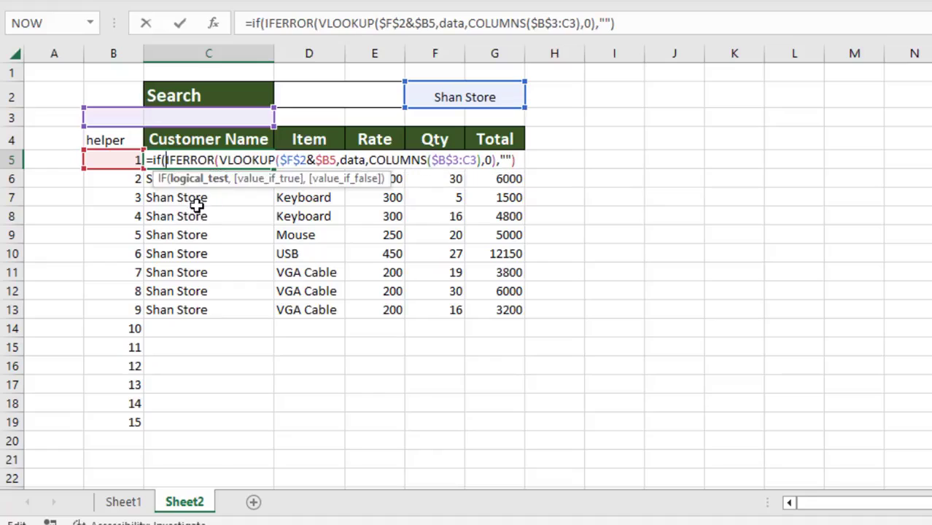
pyautogui.write('(')
pyautogui.click(322, 88)
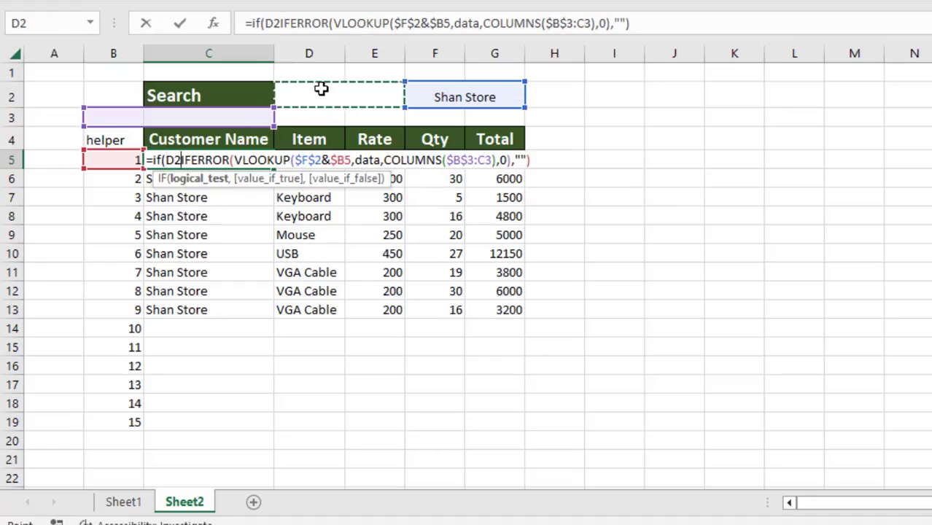
pyautogui.press('F4')
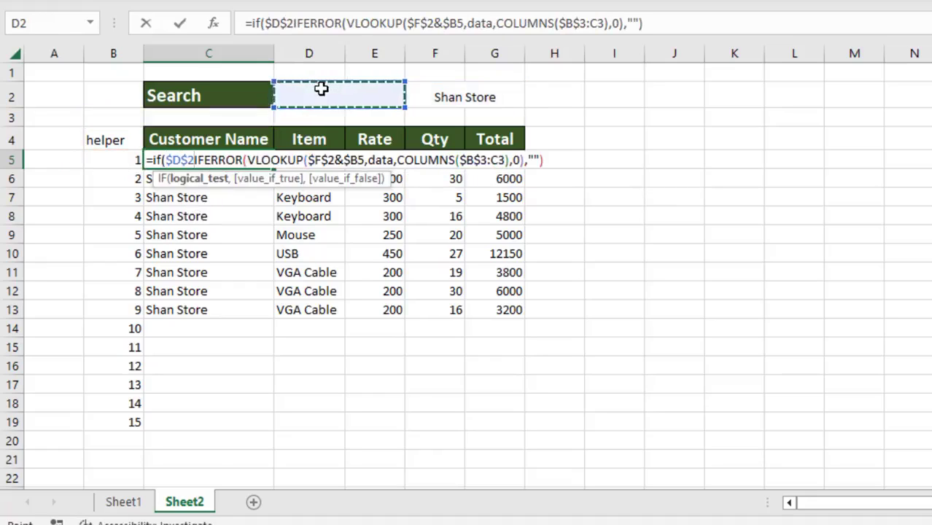
pyautogui.write('=')
pyautogui.write('""')
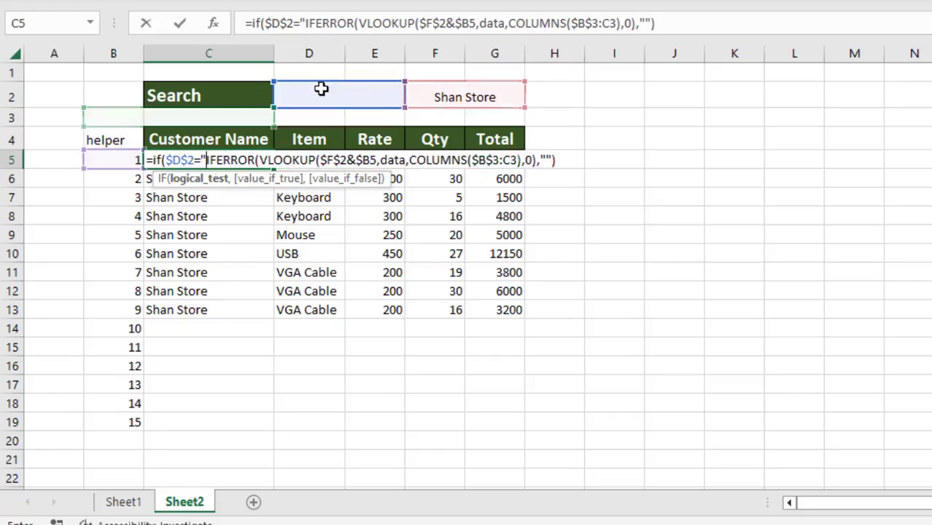
pyautogui.write(',""')
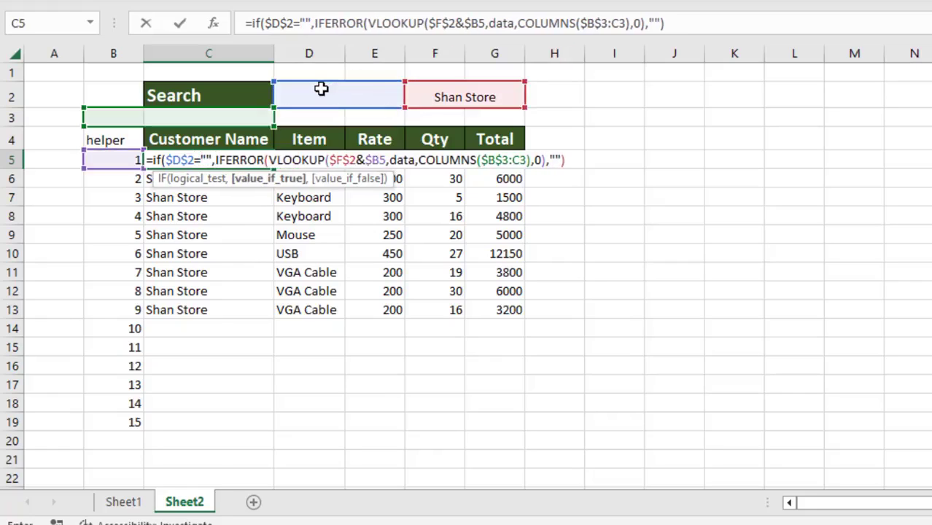
pyautogui.write(',')
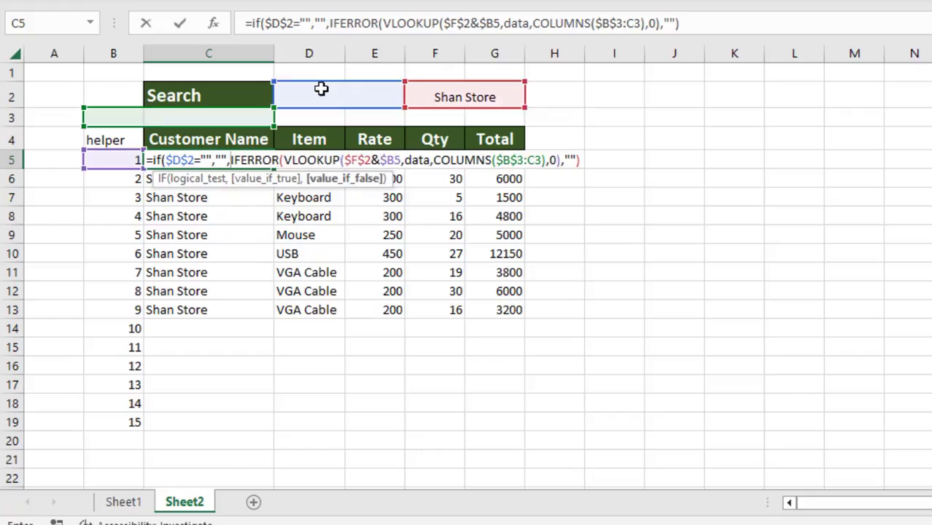
pyautogui.click(580, 160)
pyautogui.write(')')
pyautogui.press('Return')
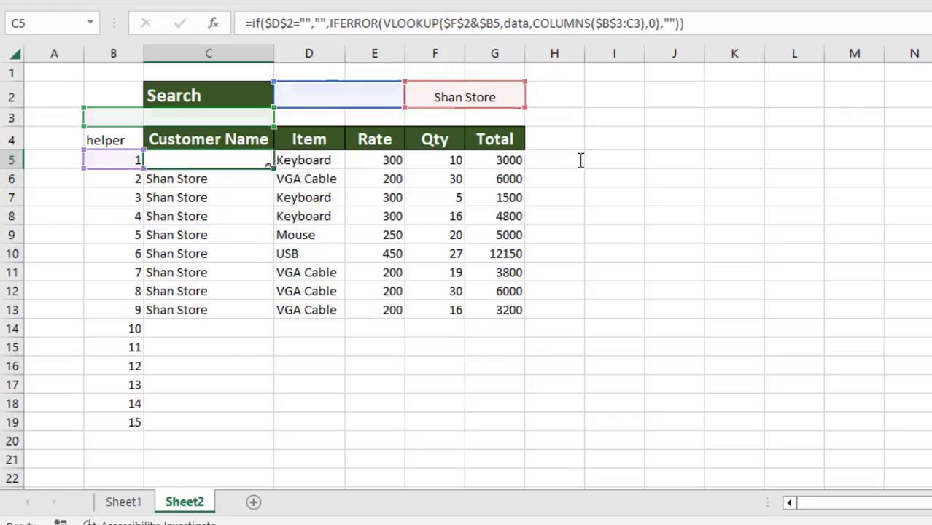
# Copy the C5 formula across the results range C5:G19 and enter u in the search cell D2.
pyautogui.click(246, 158)
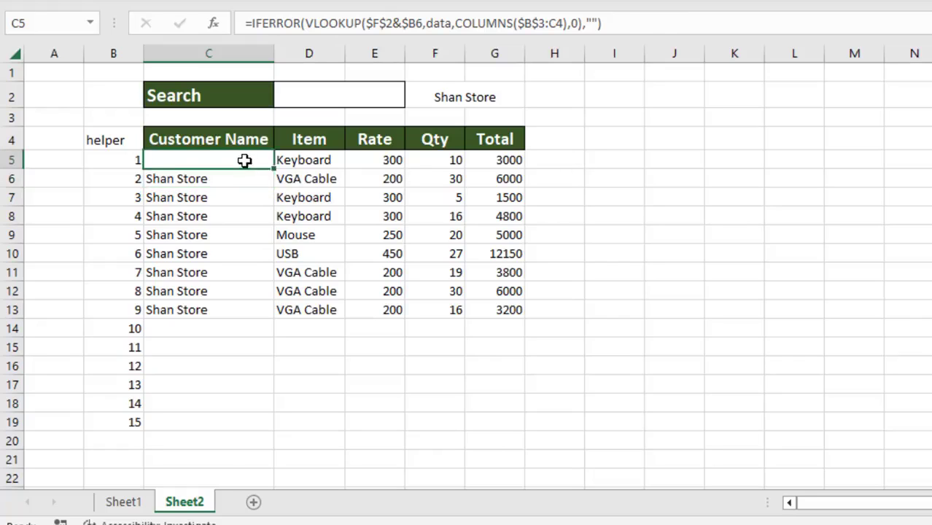
pyautogui.moveTo(278, 167); pyautogui.dragTo(491, 425)
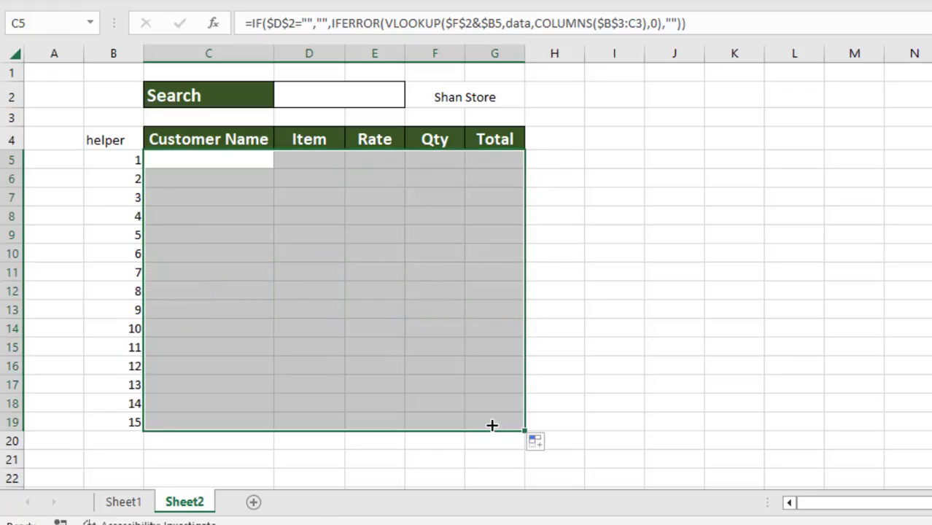
pyautogui.click(328, 103)
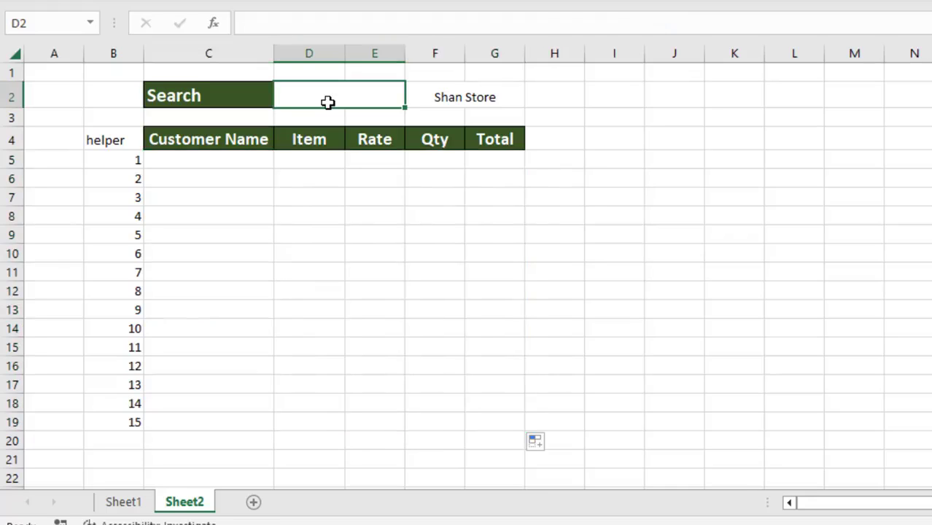
pyautogui.write('u')
pyautogui.press('Return')
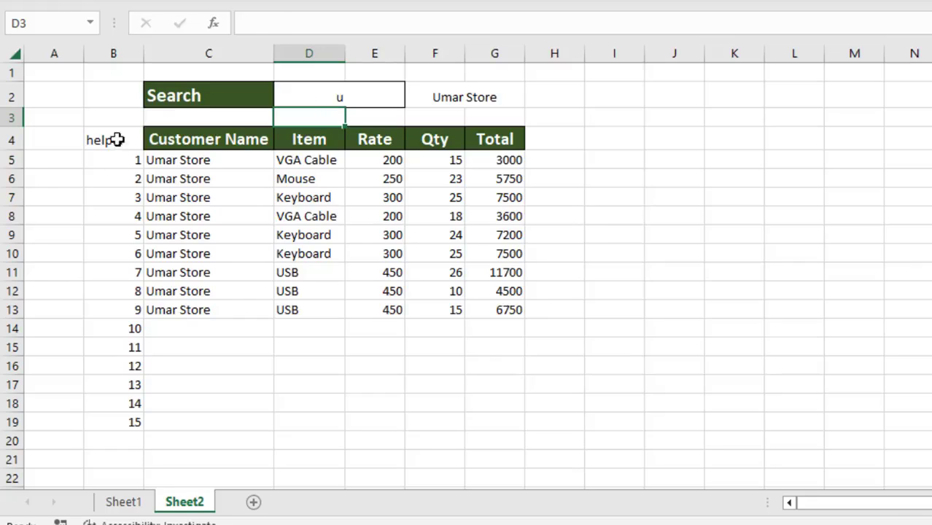
# Hide the helper values in B4:B19 and the lookup result in F2 by setting their font color to white.
pyautogui.moveTo(139, 140); pyautogui.dragTo(126, 417)
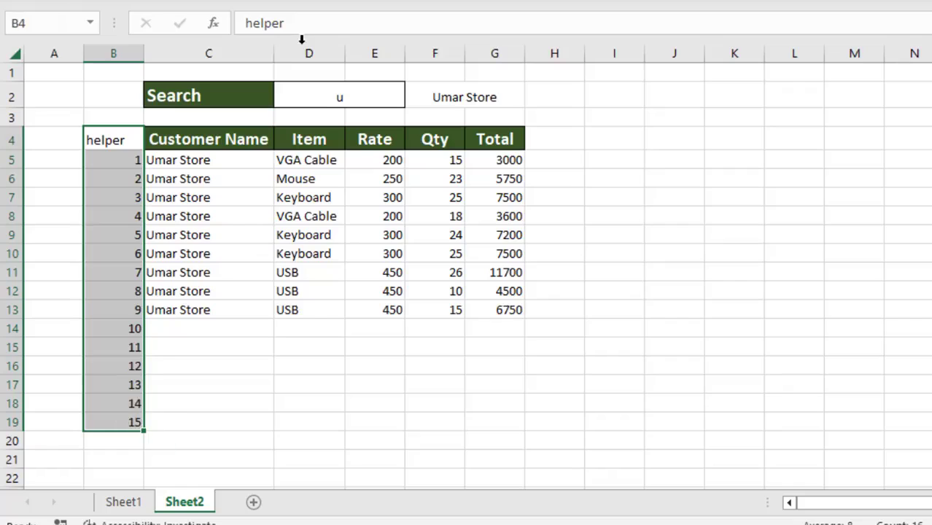
pyautogui.click(286, 0)
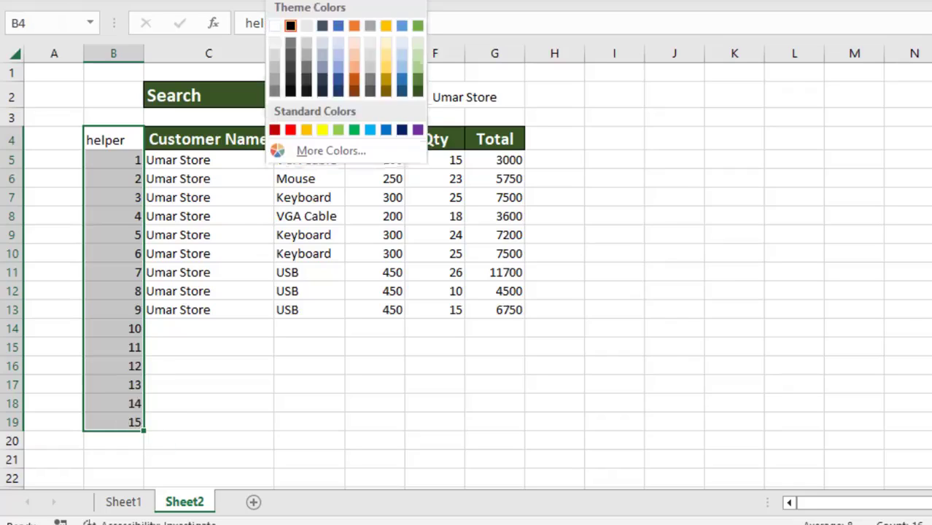
pyautogui.click(275, 28)
pyautogui.click(444, 95)
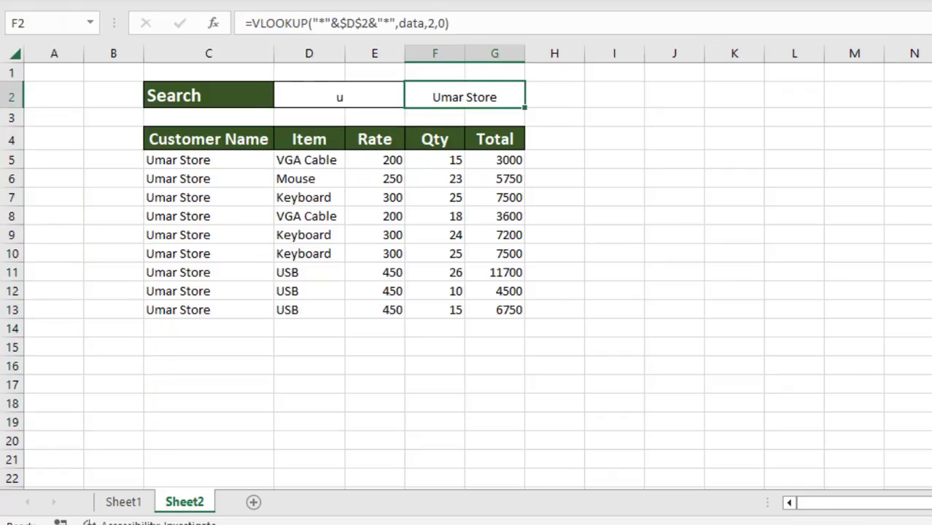
pyautogui.click(276, 1)
pyautogui.click(633, 216)
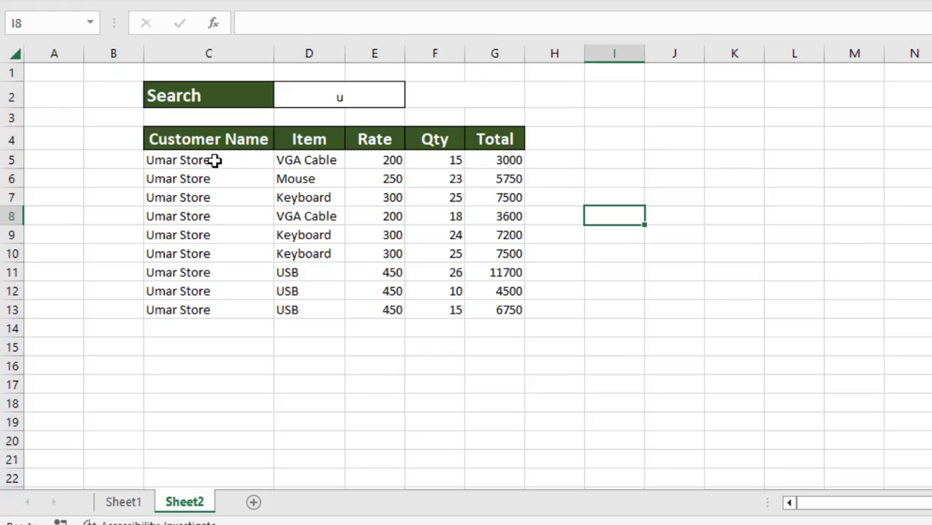
# Start a new conditional formatting rule on C5:G19 that formats only cells containing No Blanks.
pyautogui.moveTo(213, 161); pyautogui.dragTo(492, 421)
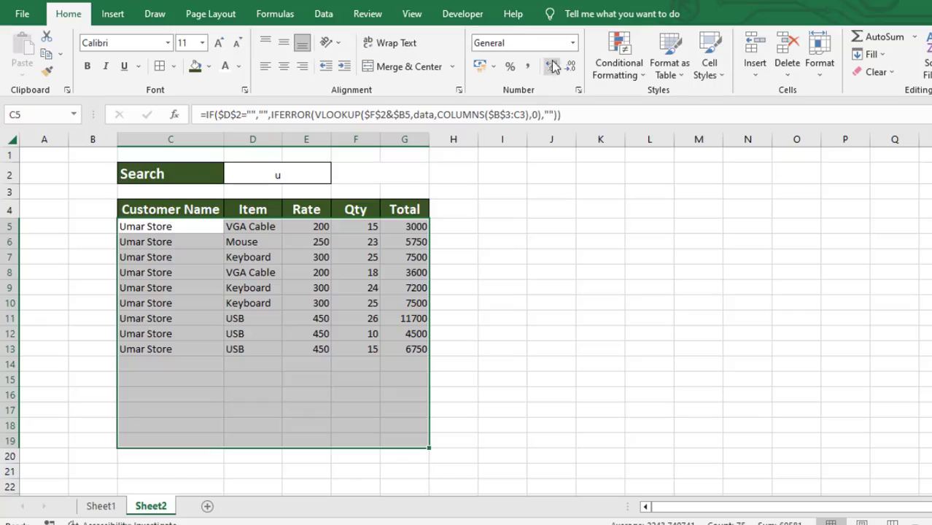
pyautogui.click(619, 67)
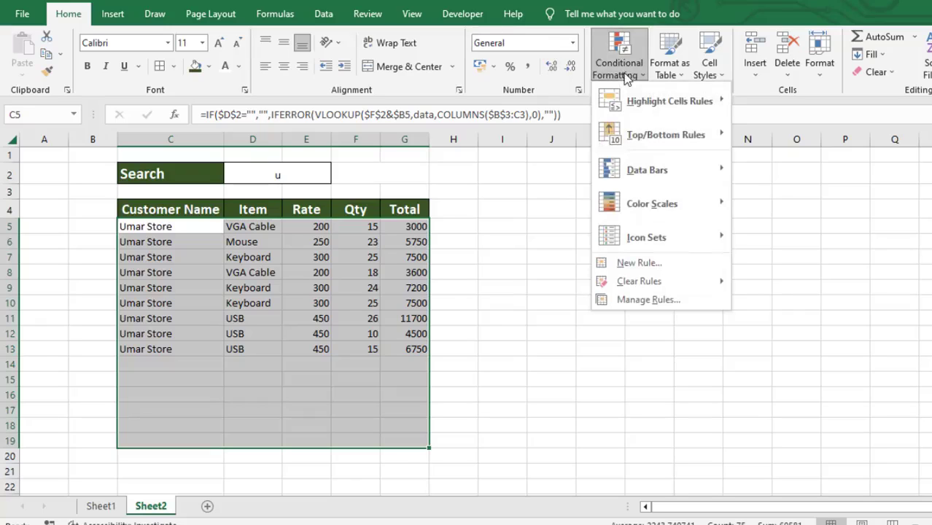
pyautogui.click(626, 264)
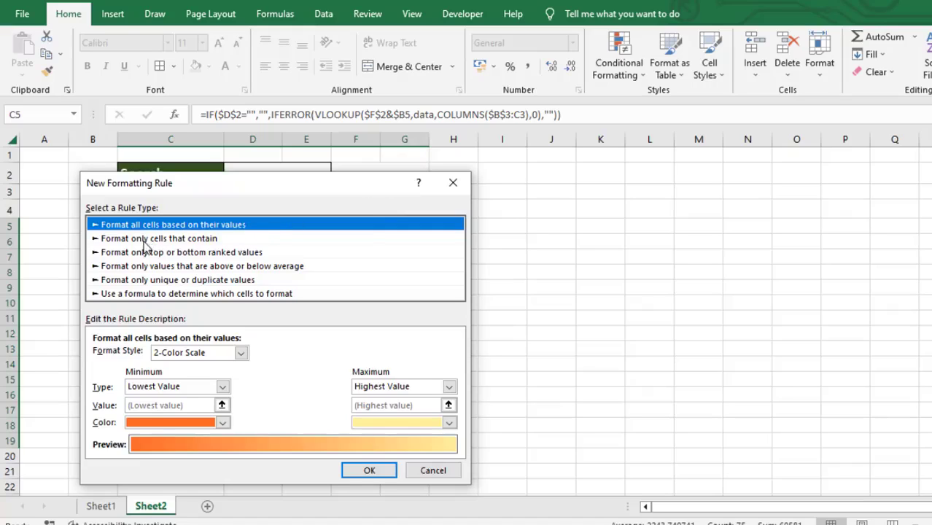
pyautogui.click(186, 241)
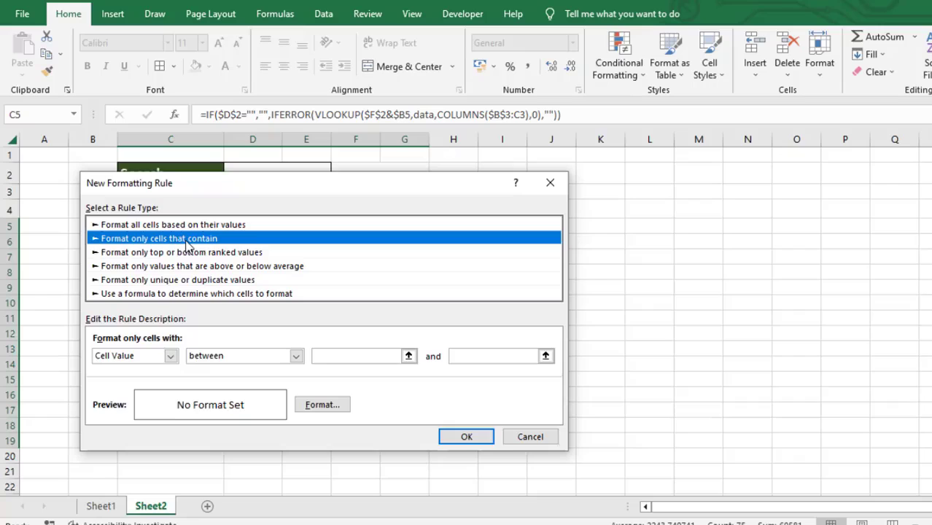
pyautogui.click(169, 357)
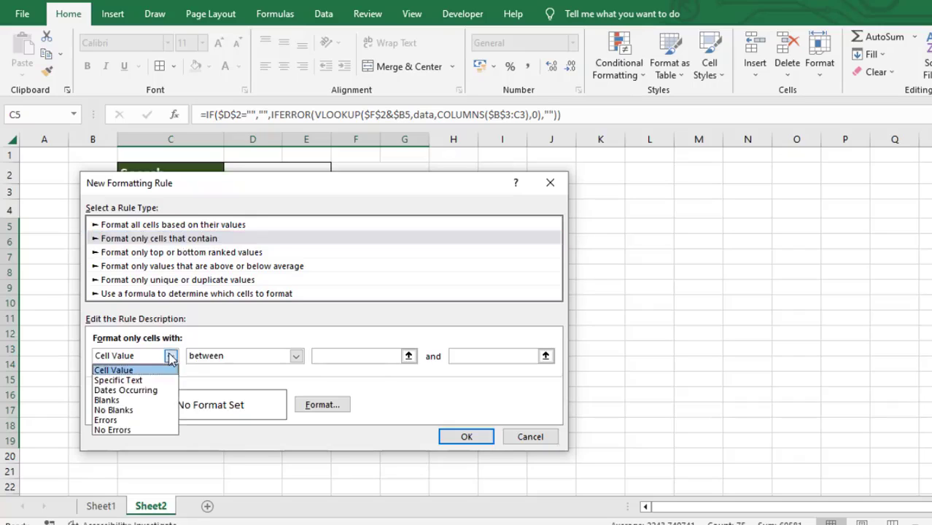
pyautogui.click(131, 410)
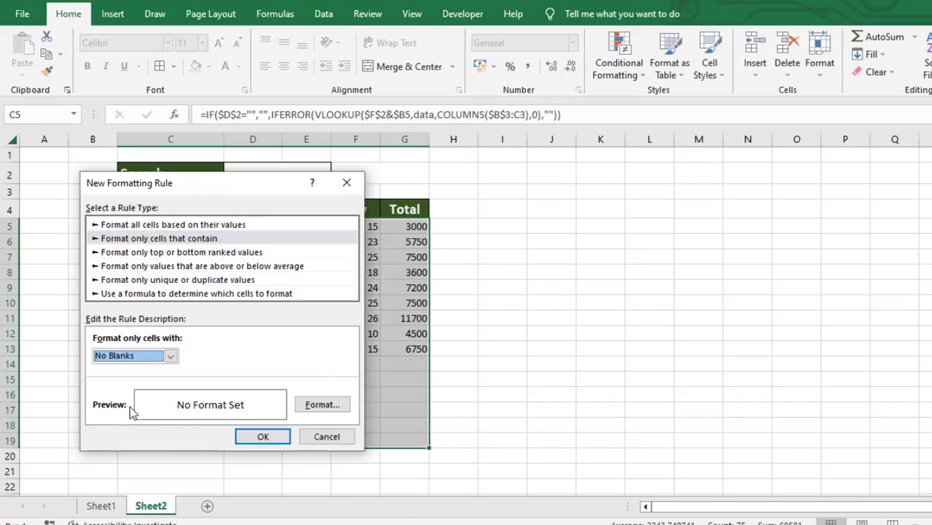
# Give the No Blanks rule an outline border and apply it to the results range.
pyautogui.click(321, 406)
pyautogui.click(186, 142)
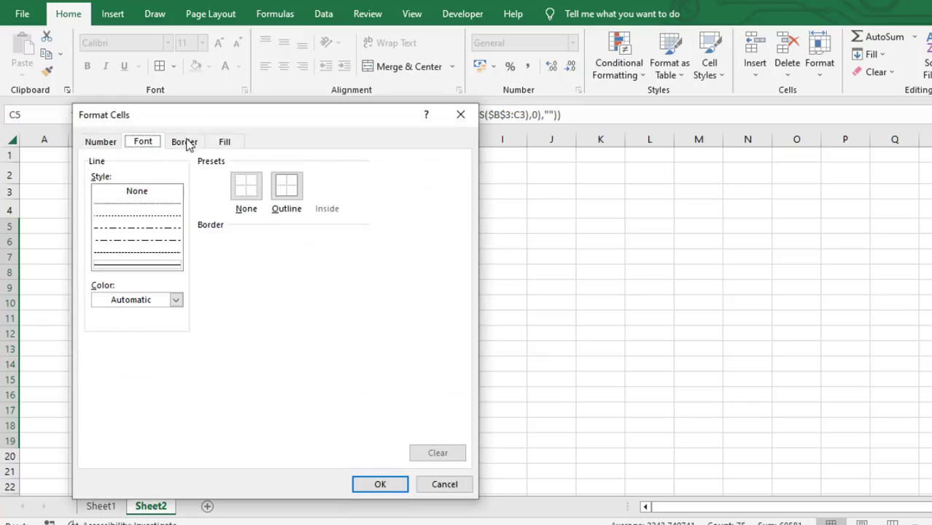
pyautogui.click(292, 201)
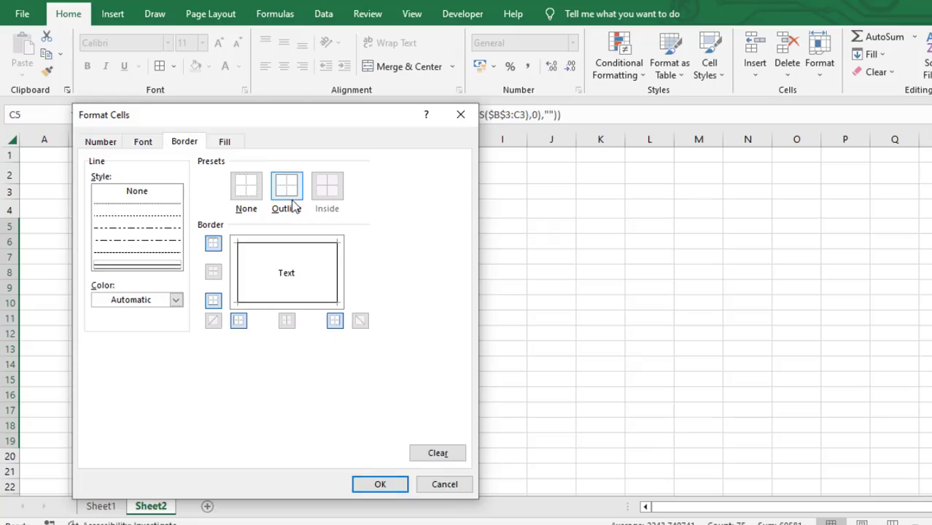
pyautogui.click(369, 479)
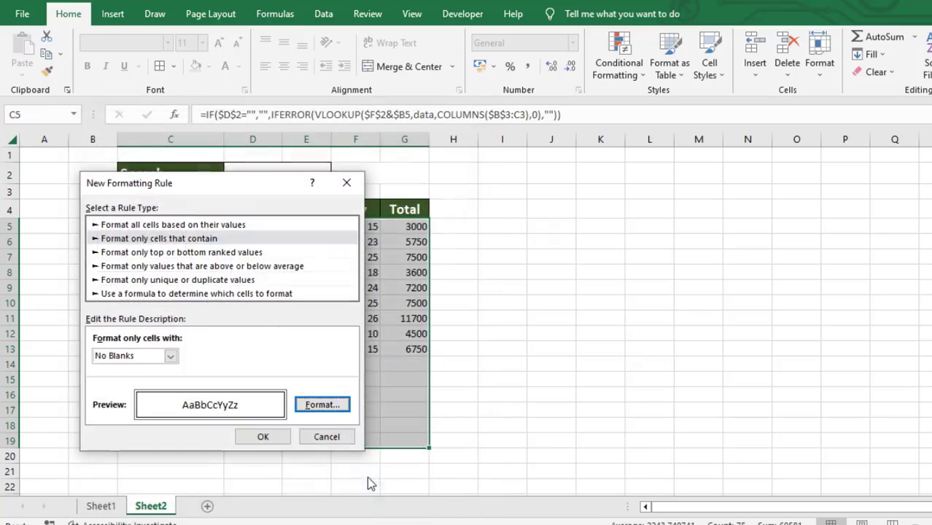
pyautogui.click(260, 438)
pyautogui.click(274, 404)
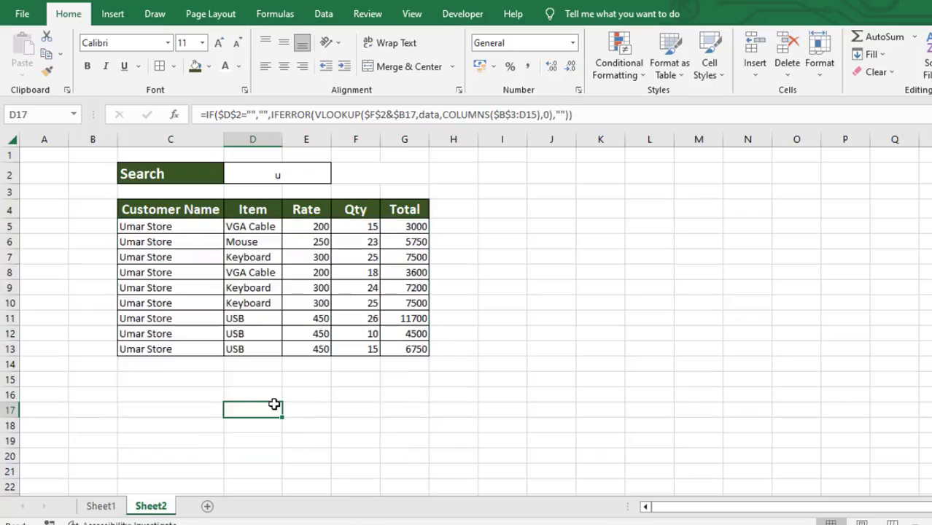
# Turn off the gridlines on Sheet2.
pyautogui.click(413, 14)
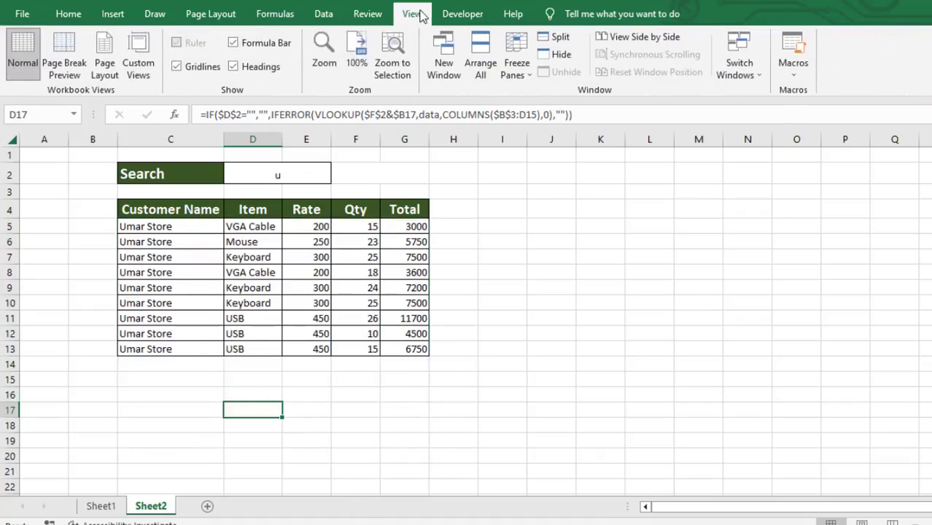
pyautogui.click(177, 68)
pyautogui.click(495, 351)
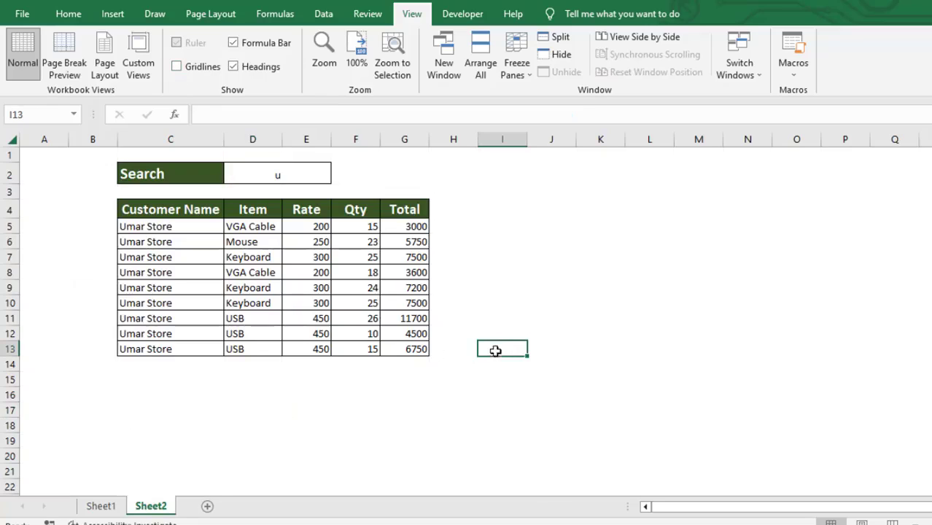
# Test the finished search box by entering f in D2.
pyautogui.click(291, 182)
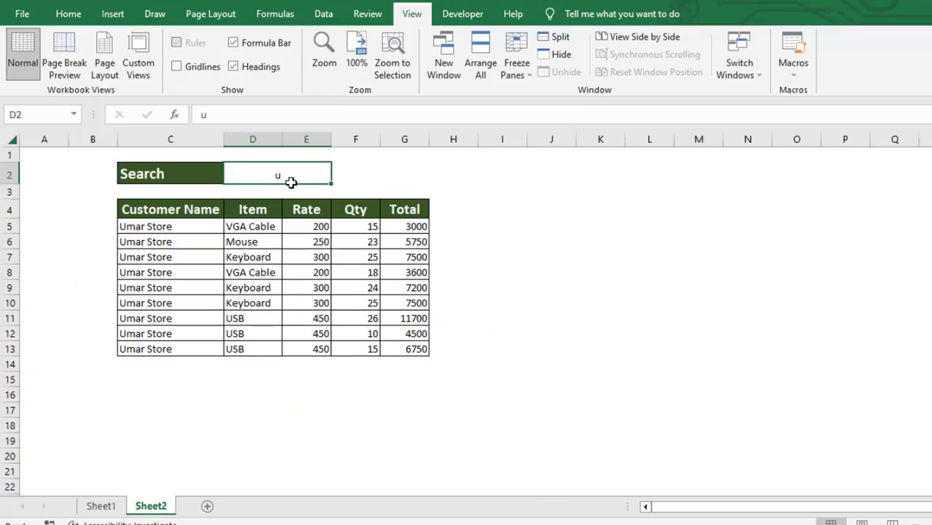
pyautogui.write('f')
pyautogui.press('Return')
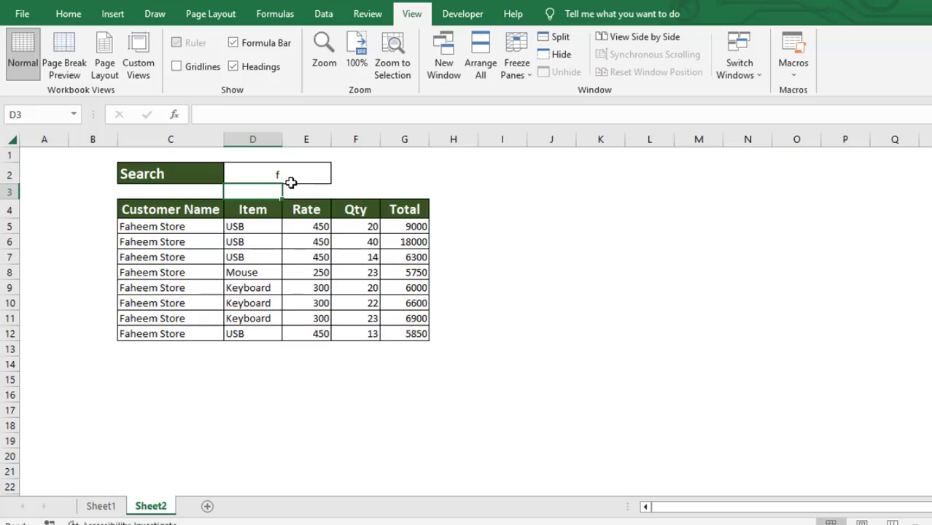